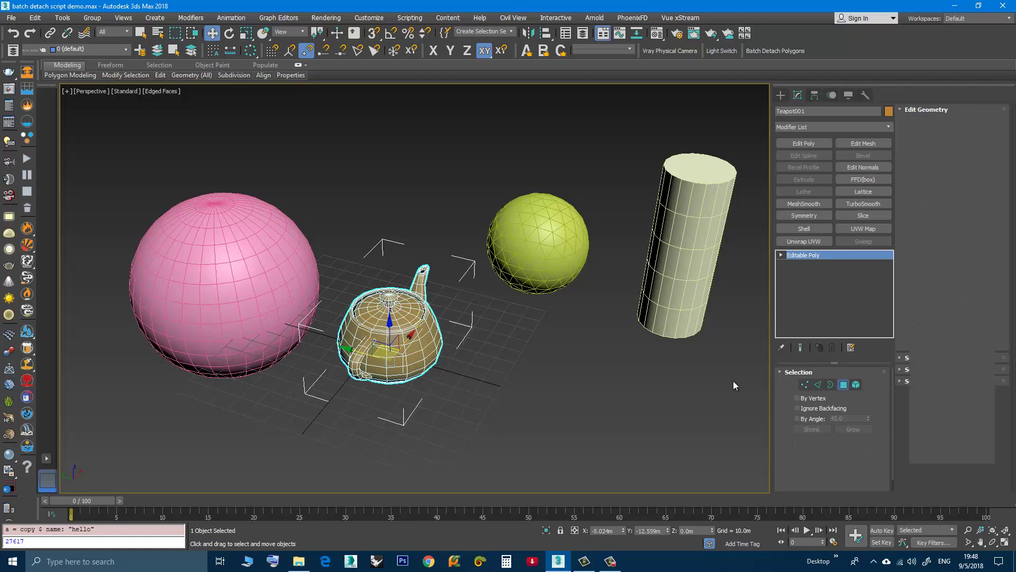
Select six polygons across the teapot's body and lid, and open the Detach options without detaching them
left_click(385, 354)
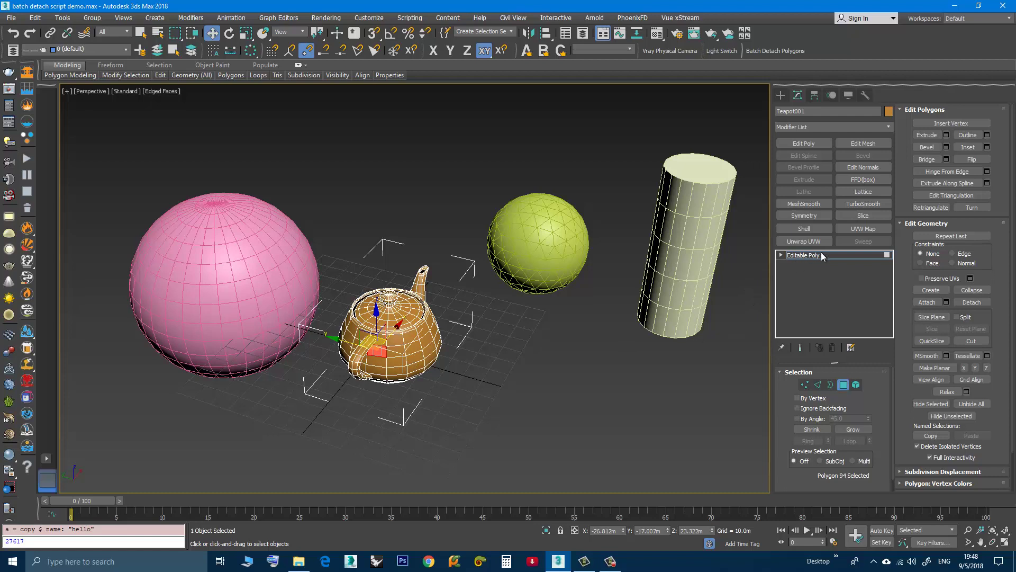
left_click(396, 353, "ctrl")
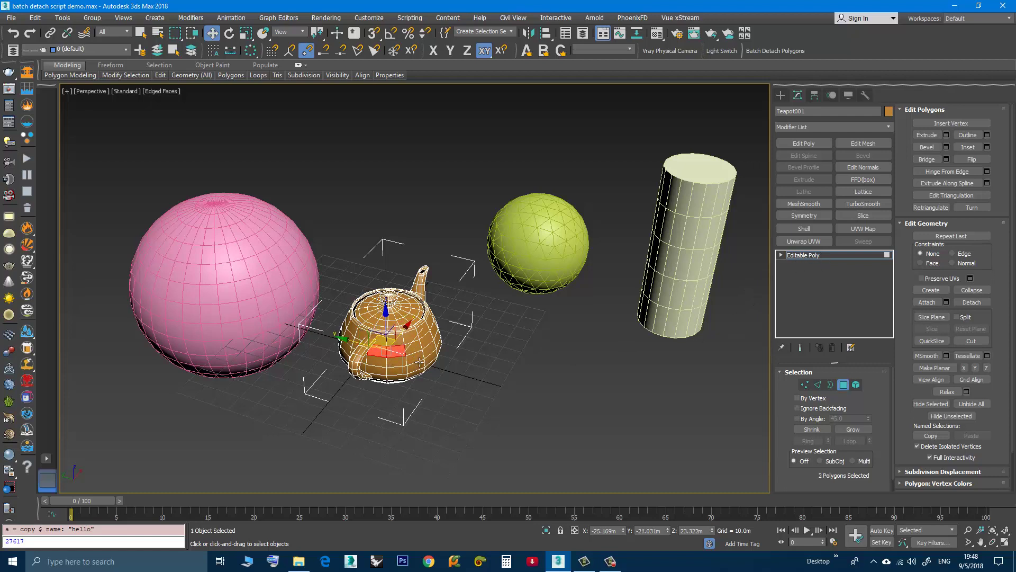
left_click(420, 364, "ctrl")
left_click(403, 373, "ctrl")
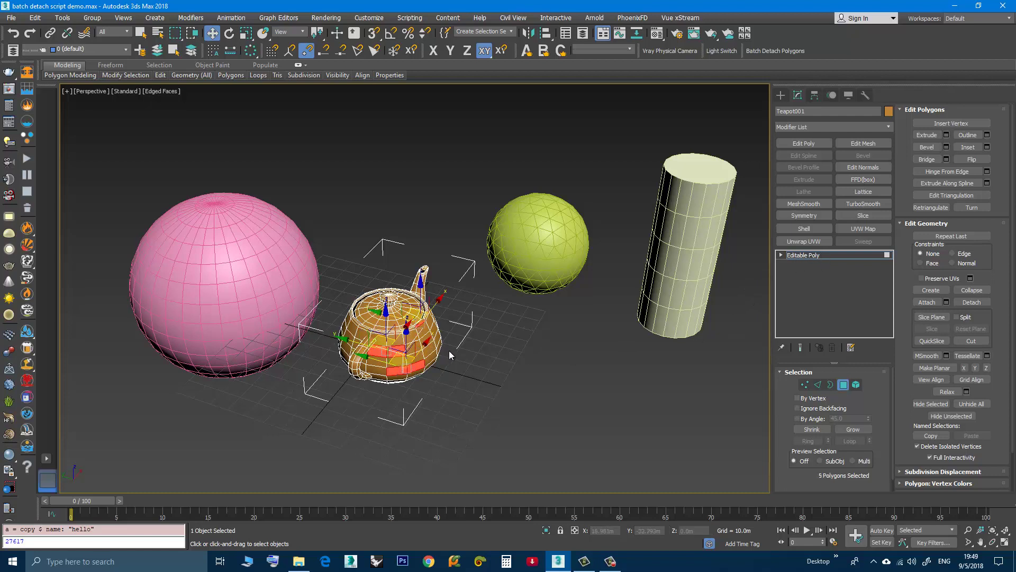
left_click(436, 340, "ctrl")
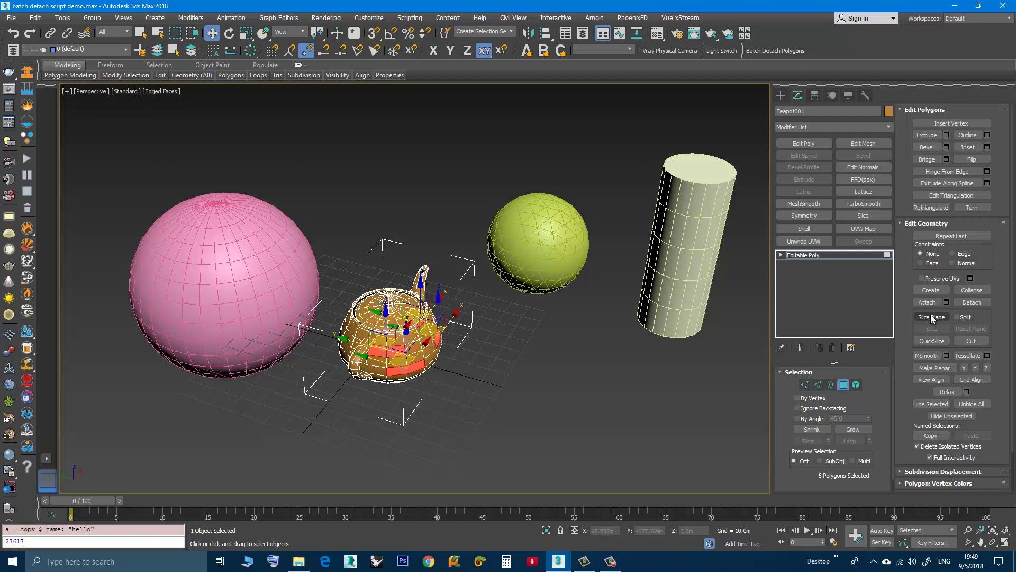
left_click(971, 305)
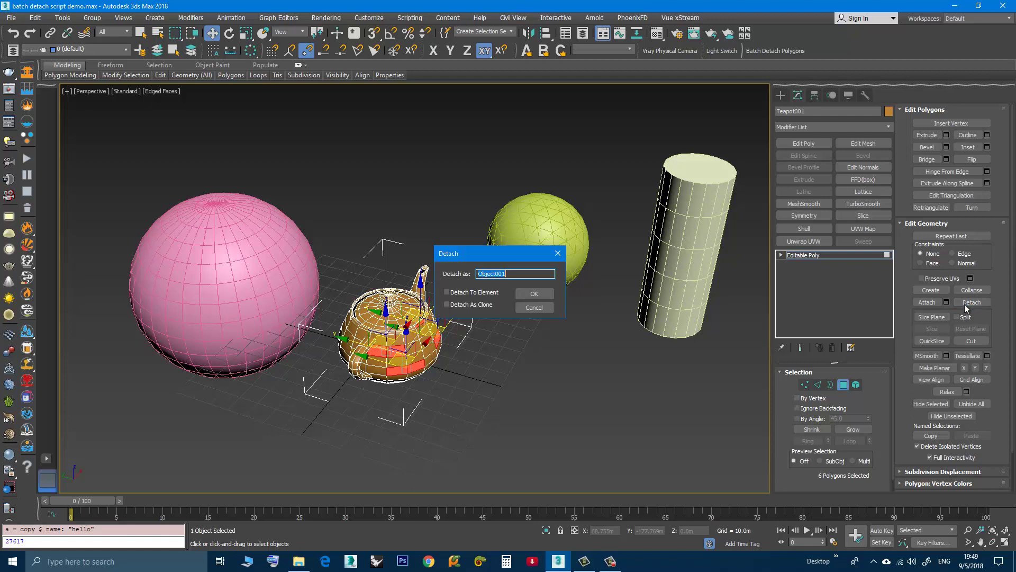
left_click(533, 307)
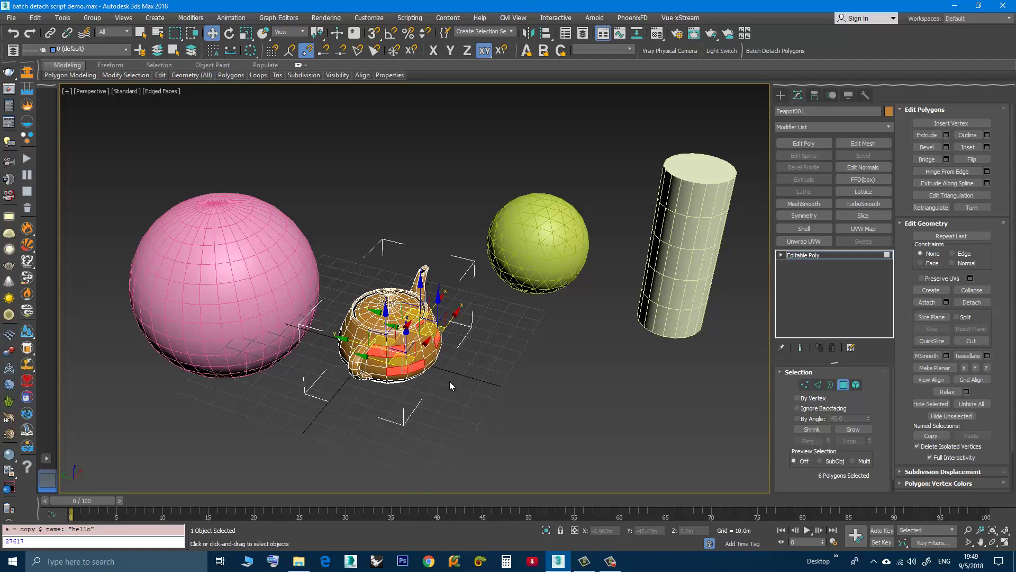
Try a region selection of a vertical band of polygons through the teapot's middle, and clear the polygon selection
scroll(450, 388, "up", 4)
scroll(438, 372, "up", 3)
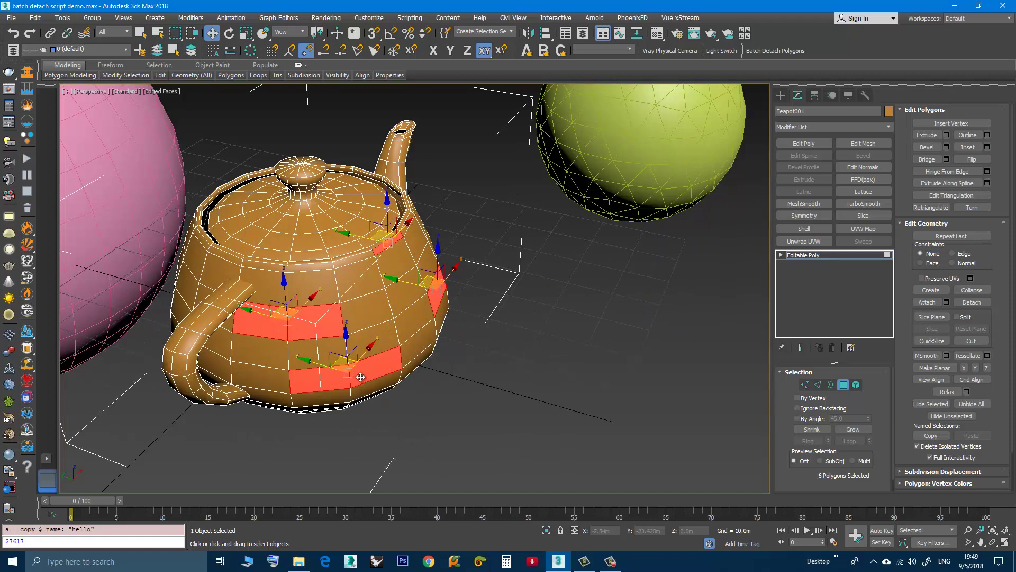
scroll(376, 393, "down", 3)
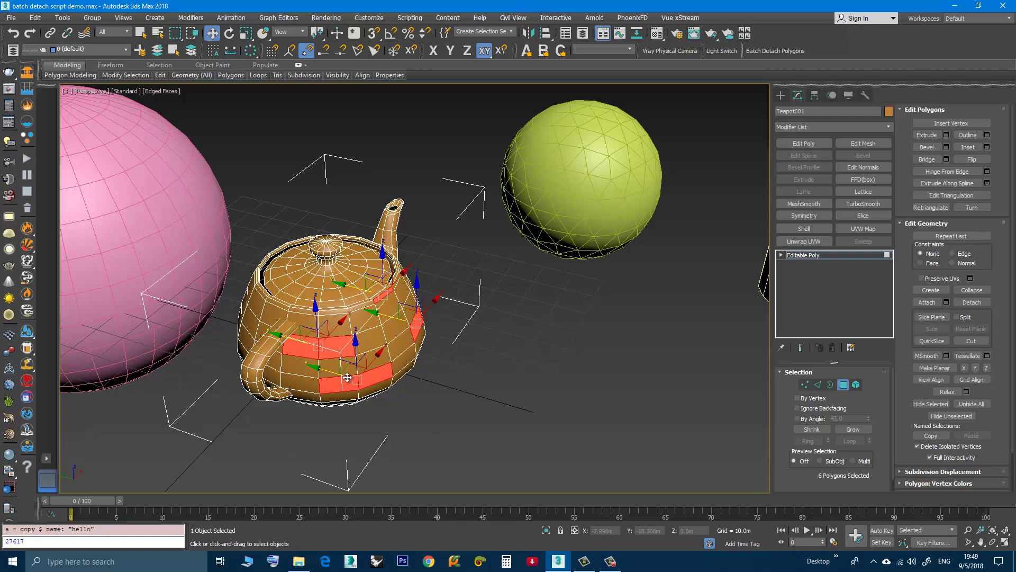
middle_click_drag(347, 377, 347, 353)
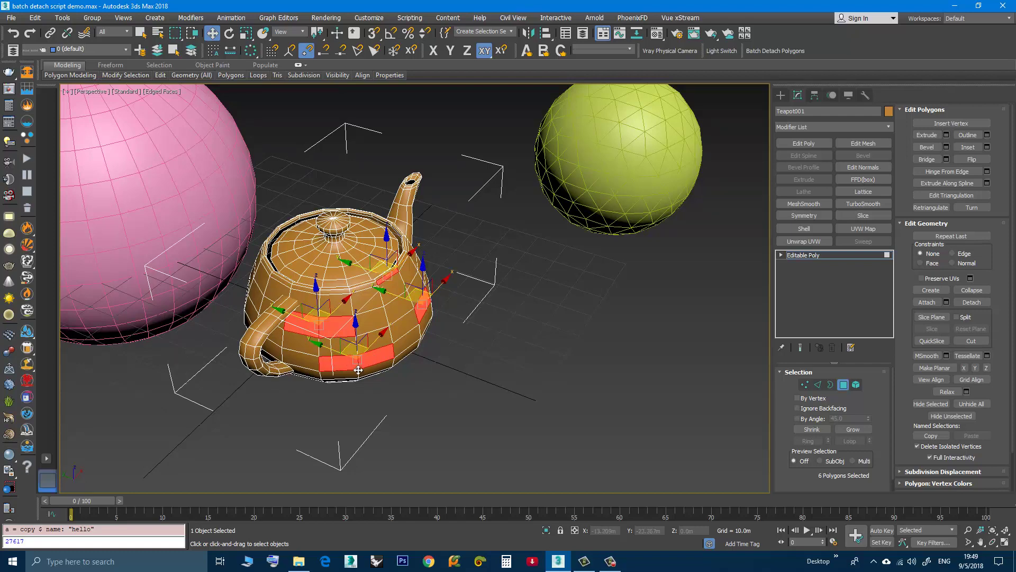
scroll(357, 365, "down", 5)
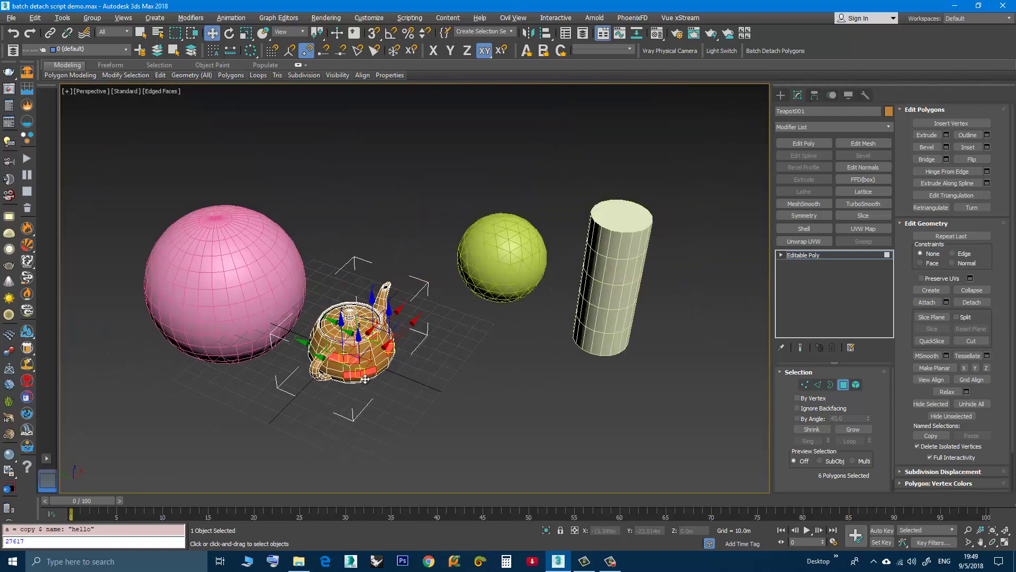
scroll(361, 377, "up", 2)
left_click_drag(375, 412, 332, 213)
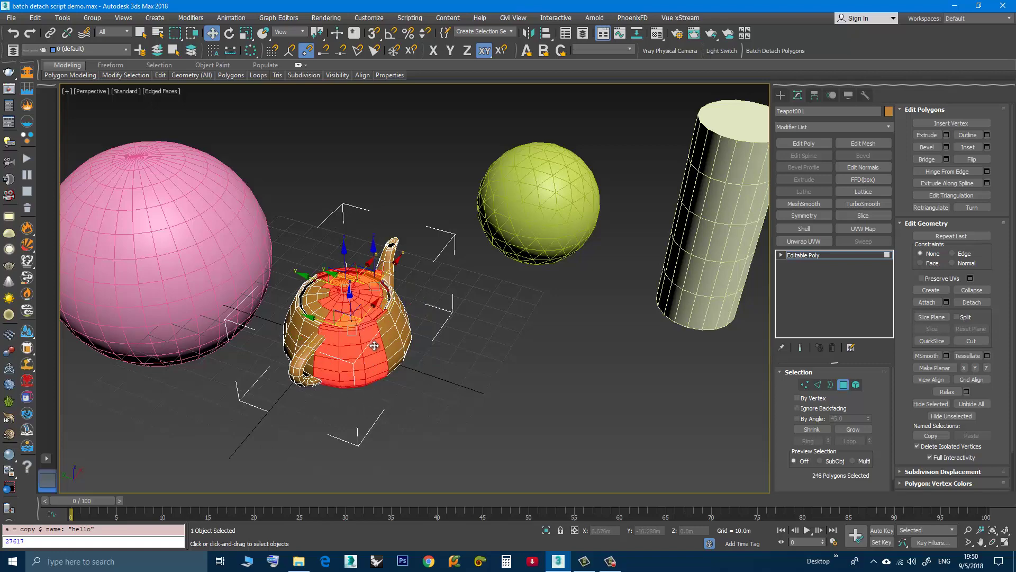
left_click(370, 392)
left_click(369, 334)
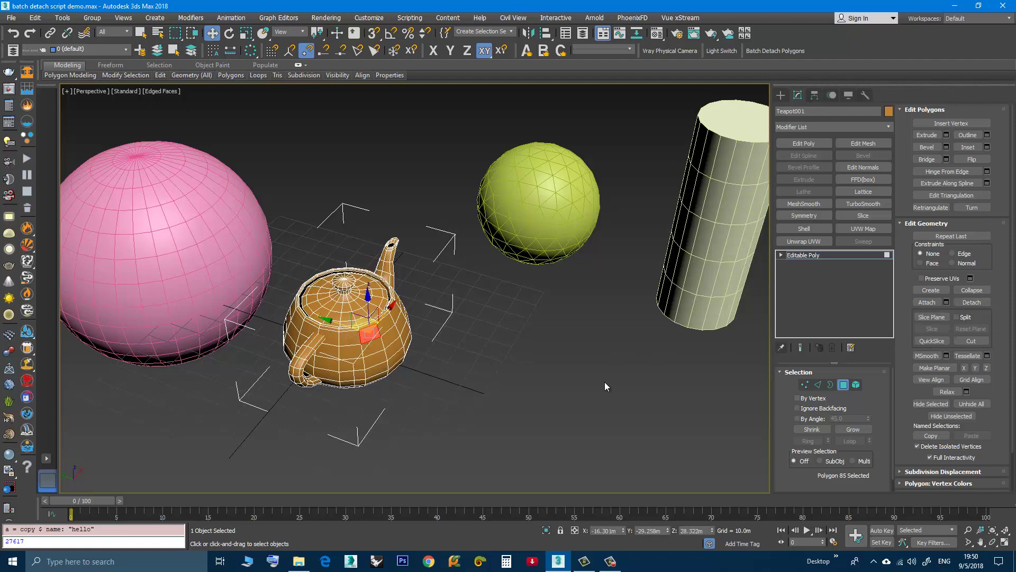
left_click(402, 401)
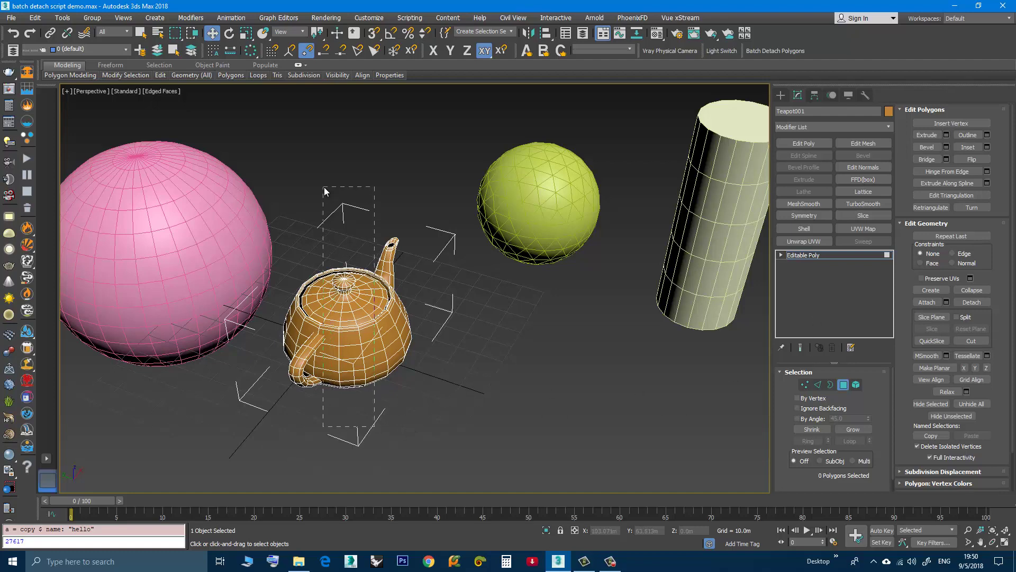
Batch-detach a vertical band of region-selected polygons through the teapot's middle, and hide the remaining original teapot
left_click_drag(324, 186, 324, 187)
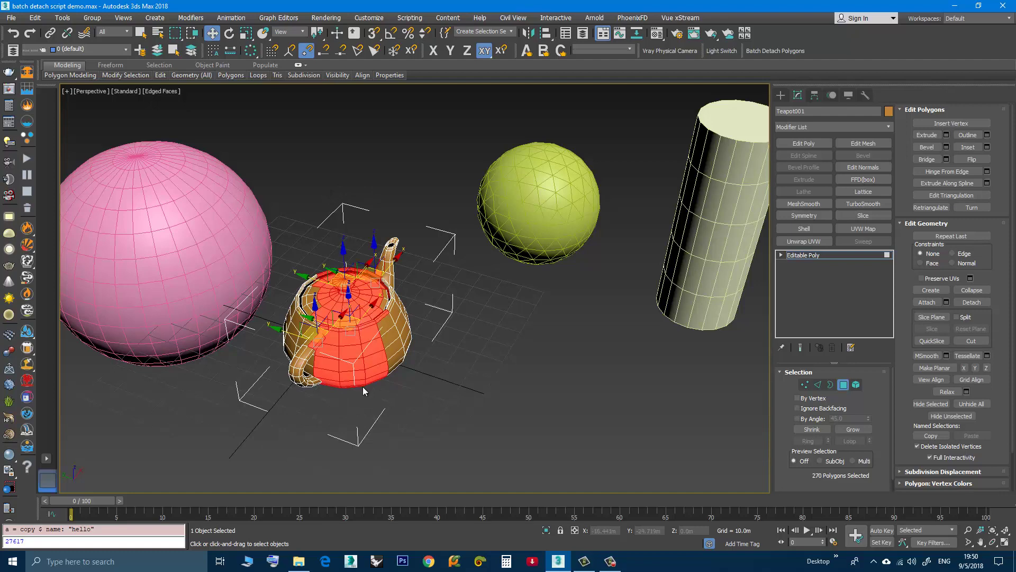
left_click(765, 53)
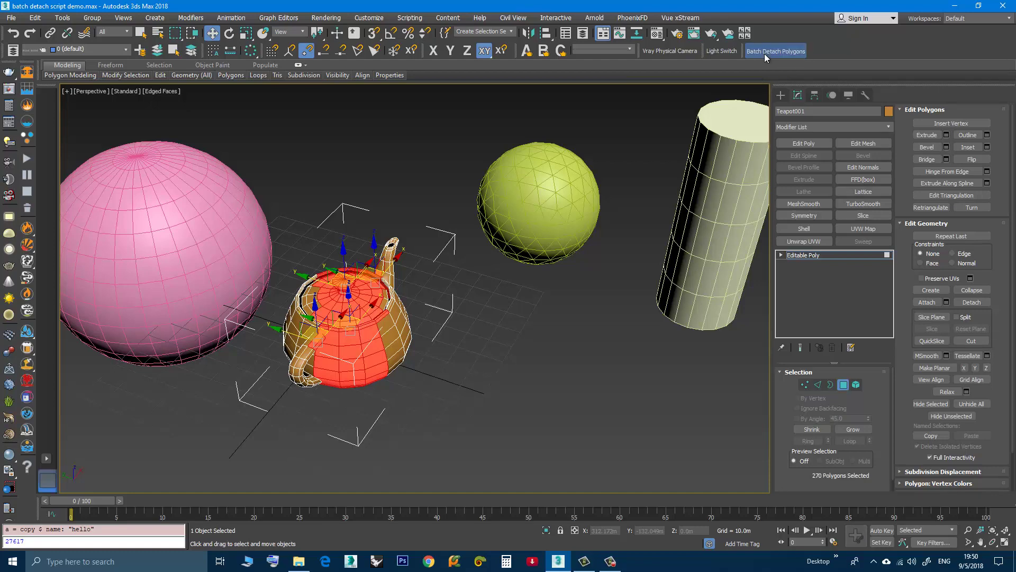
right_click(398, 309)
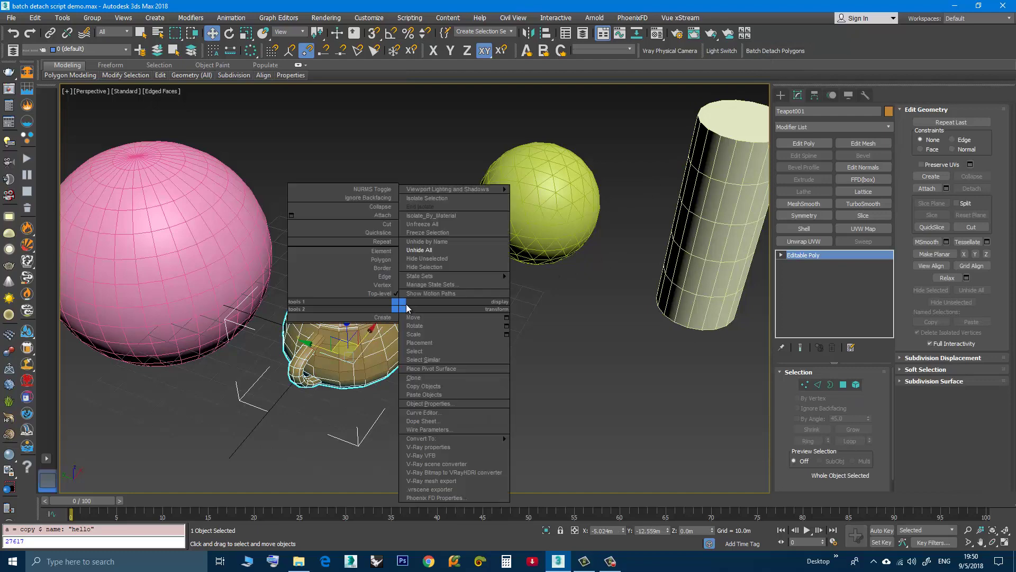
left_click(422, 268)
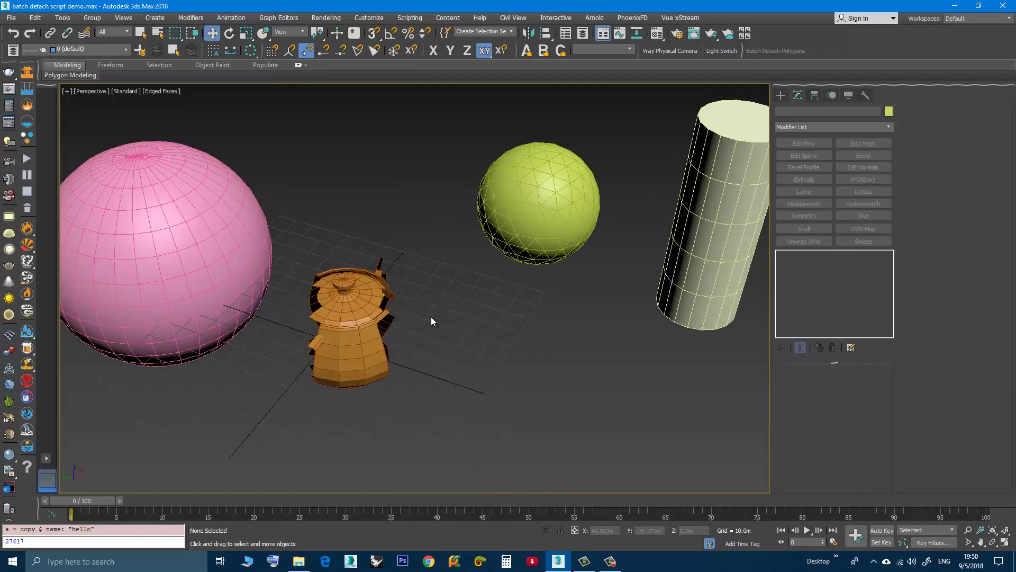
Select individual detached faces on the teapot's body and lid to check whether each one is a separate object
middle_click_drag(427, 333, 504, 316, "alt")
scroll(359, 296, "up", 6)
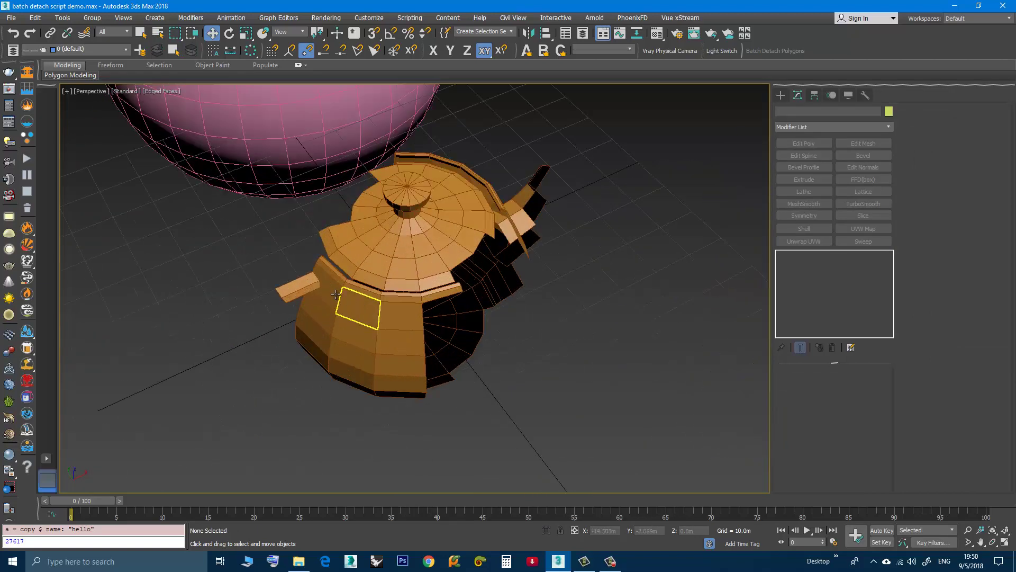
left_click(332, 290)
left_click(354, 332)
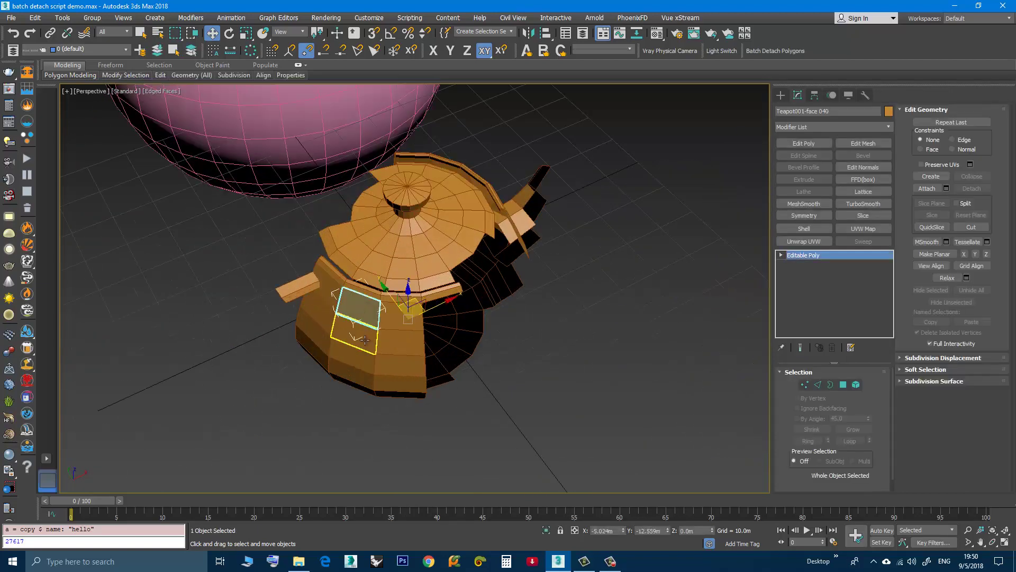
left_click(396, 344)
left_click(392, 316)
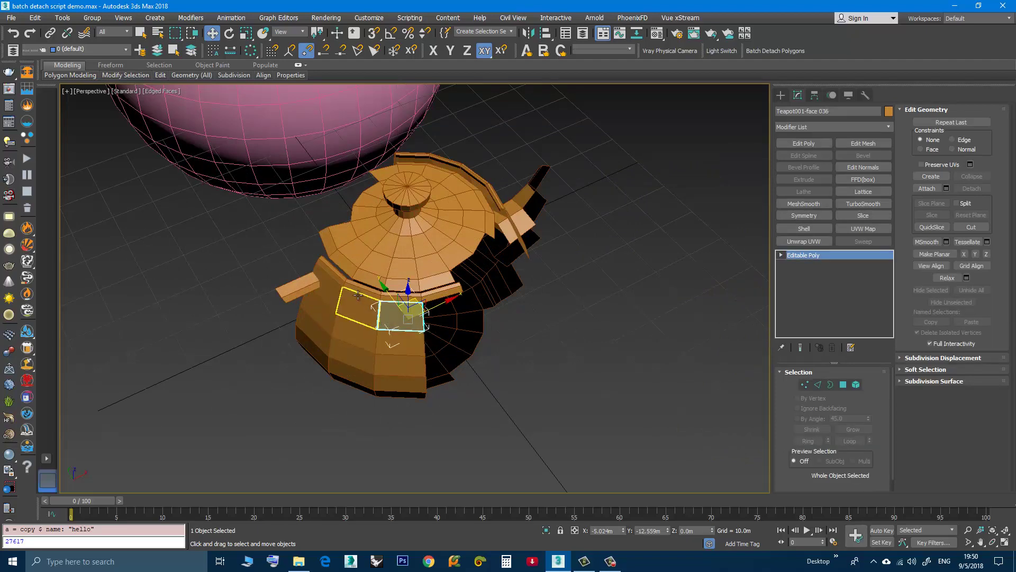
left_click(327, 290)
left_click(354, 250)
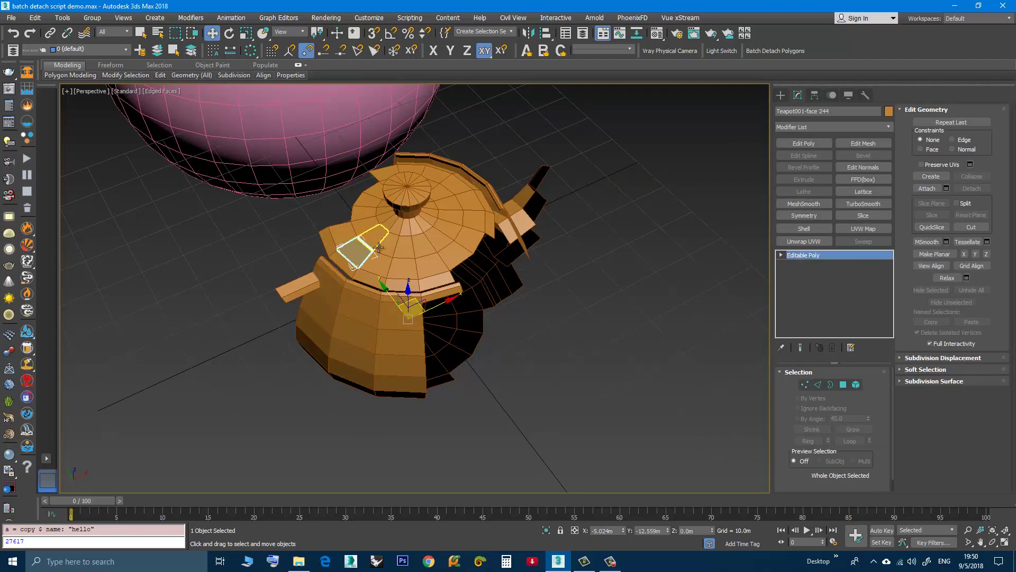
left_click(387, 248)
left_click(424, 245)
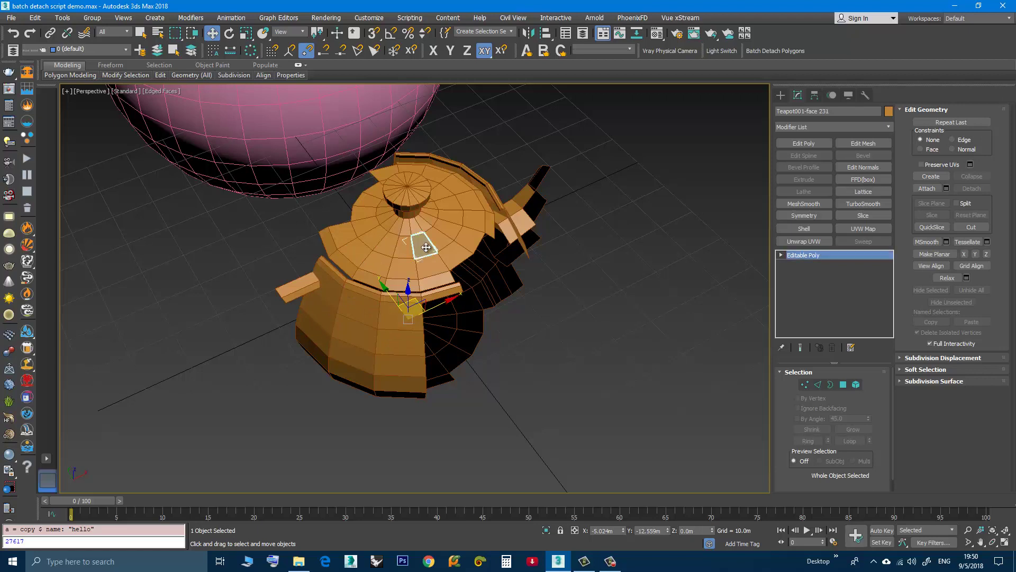
left_click(448, 201)
left_click(472, 225)
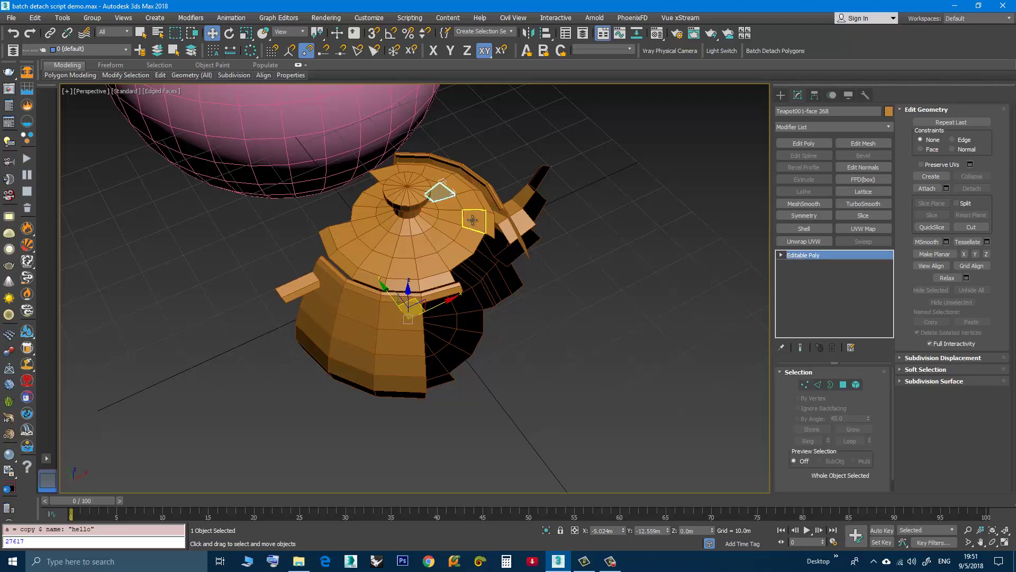
scroll(426, 280, "down", 3)
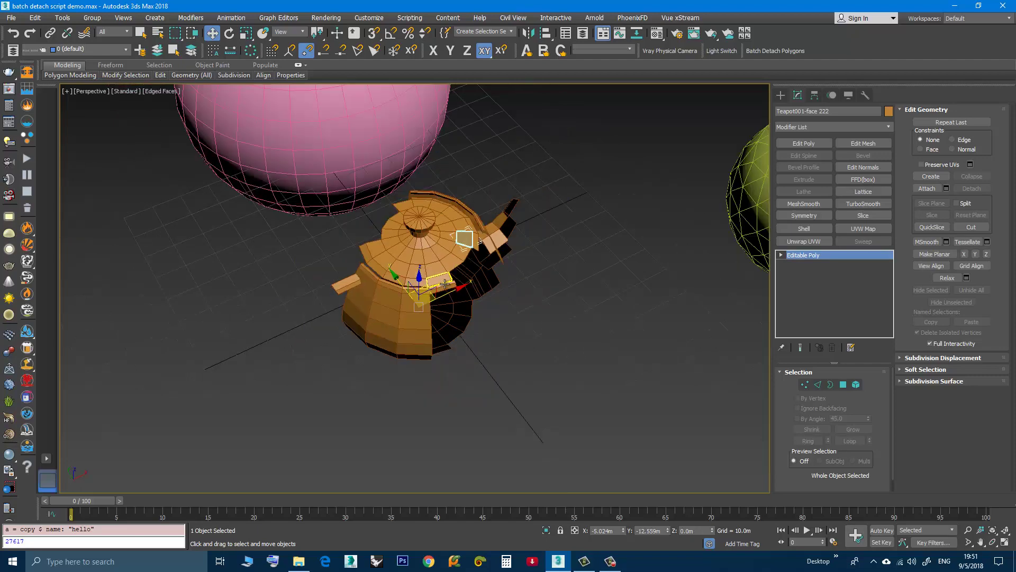
middle_click_drag(433, 306, 456, 321, "alt")
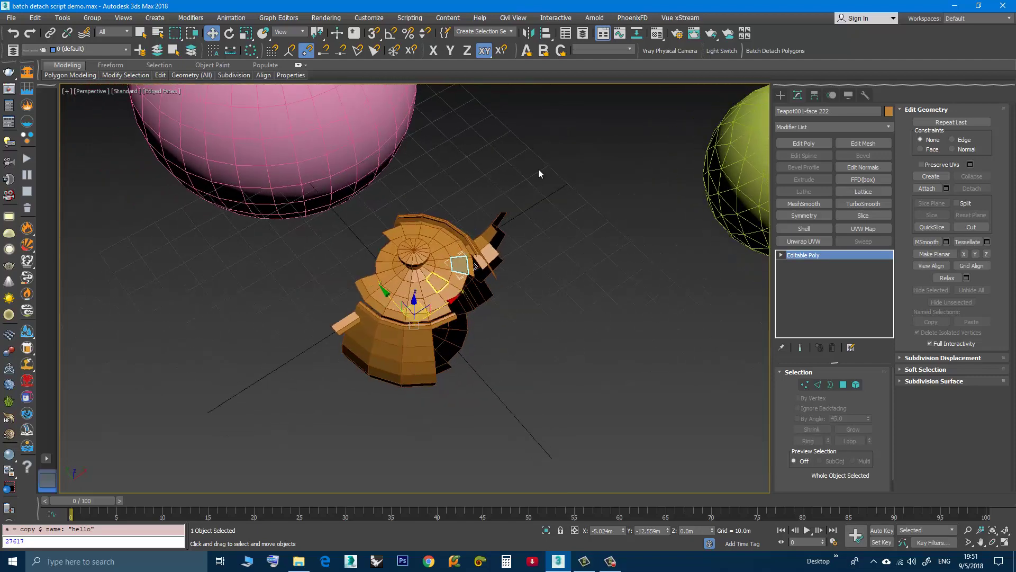
left_click(778, 50)
scroll(432, 331, "down", 4)
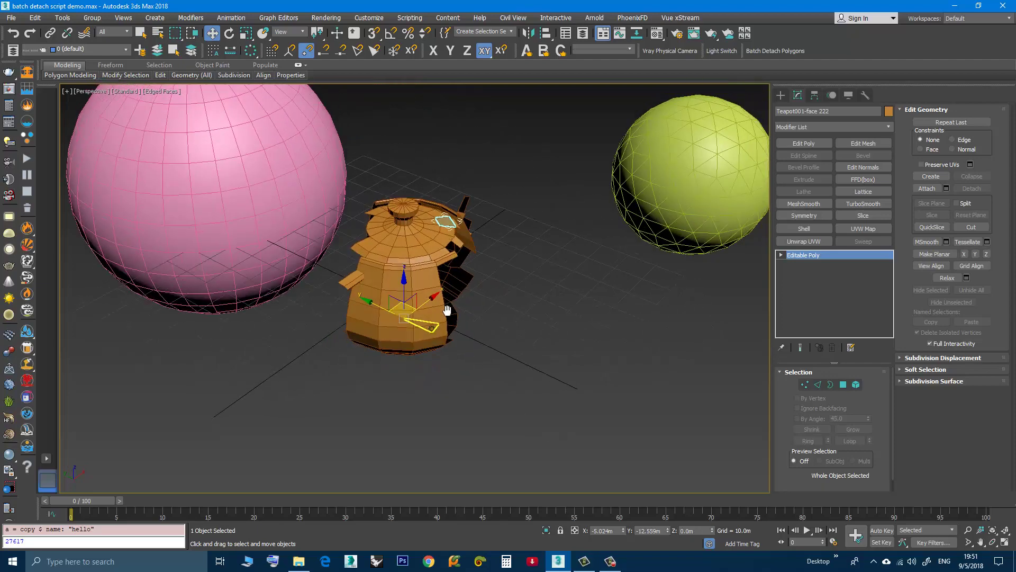
scroll(432, 330, "up", 3)
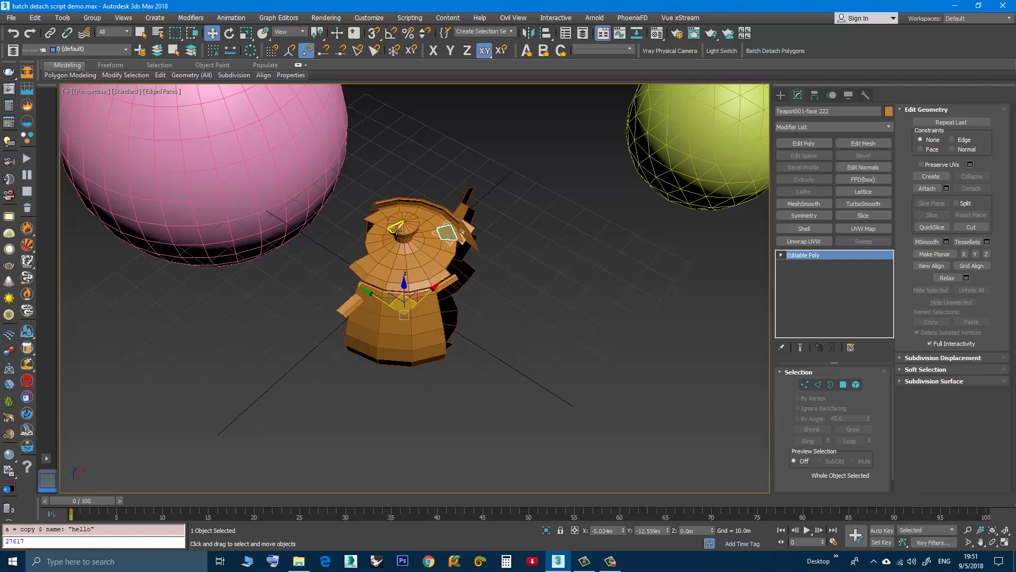
scroll(417, 364, "down", 5)
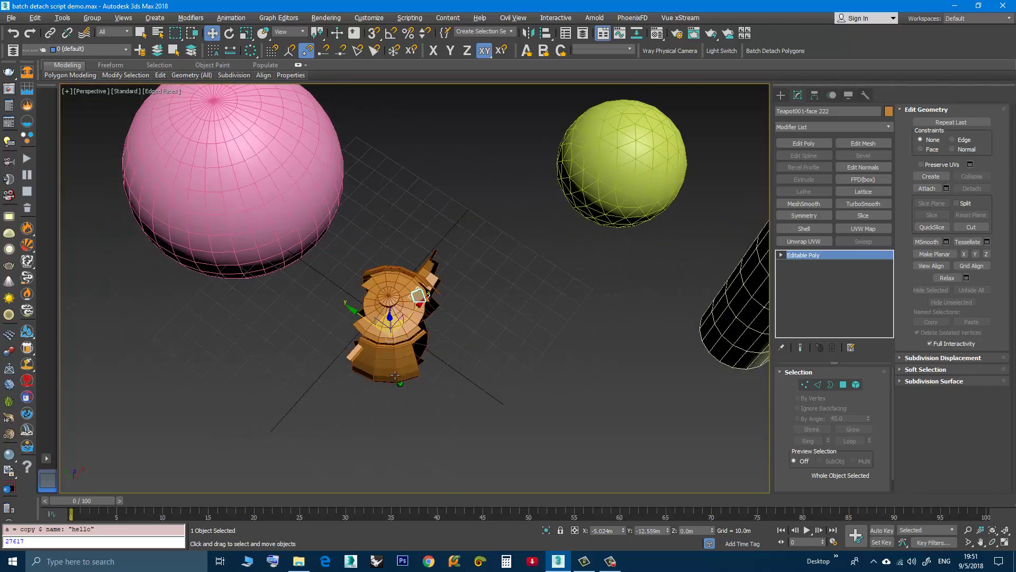
Examine the object names of single detached faces on the teapot's lid, knob and body
scroll(391, 312, "up", 6)
left_click(418, 279)
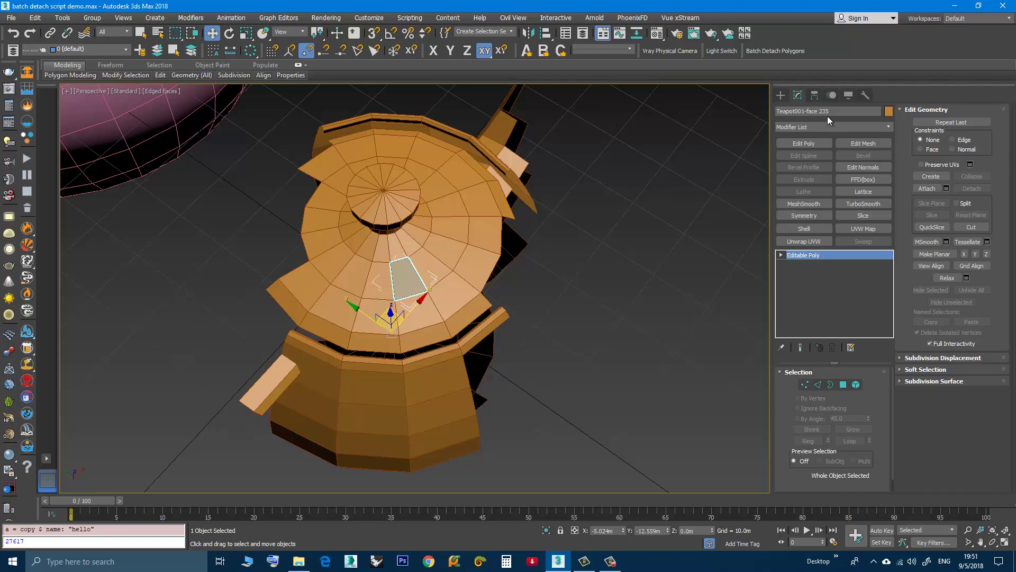
left_click(400, 213)
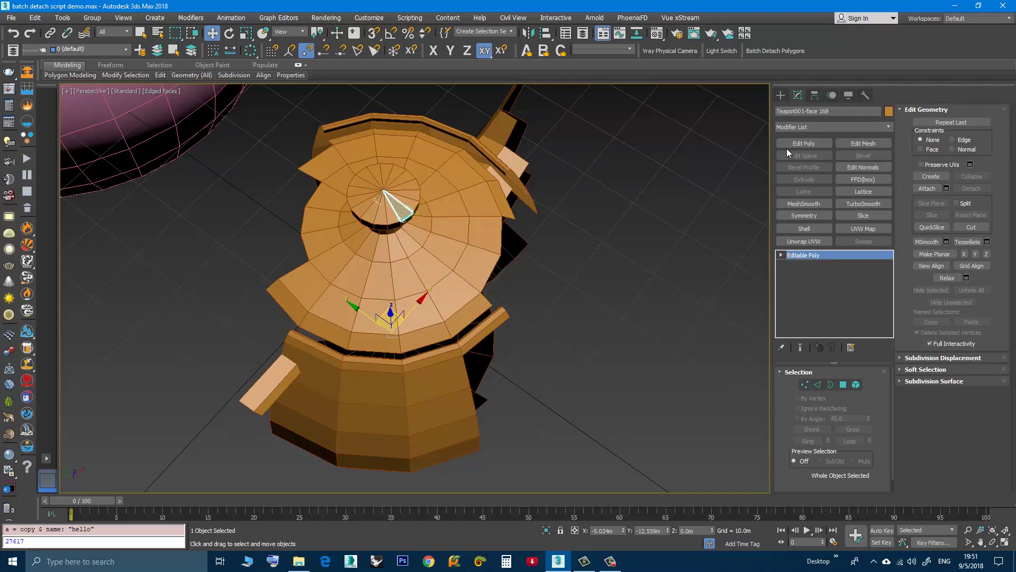
left_click(370, 391)
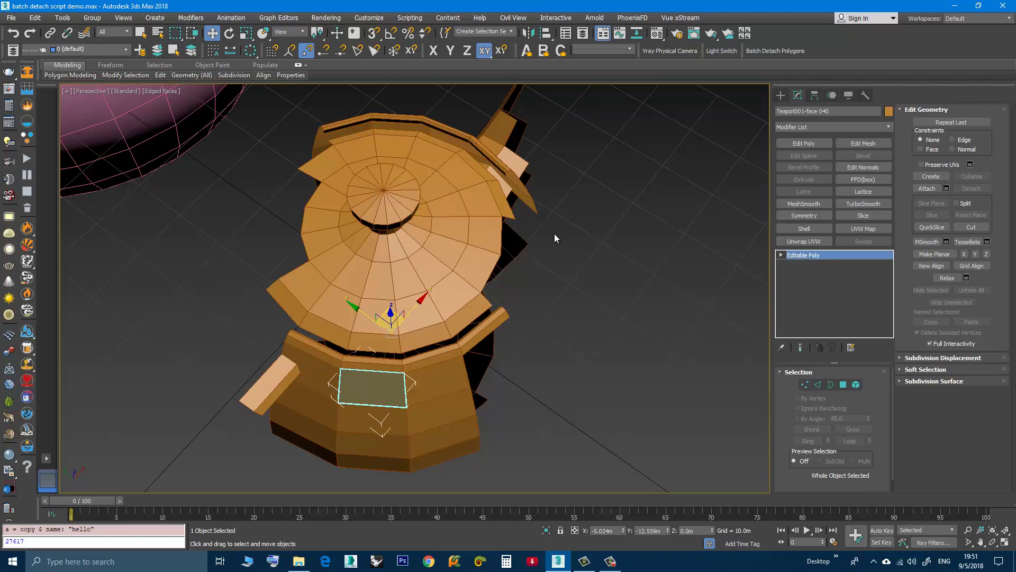
Examine the modifier stacks of the geosphere, cylinder and pink sphere to compare their mesh and poly types
scroll(396, 335, "down", 8)
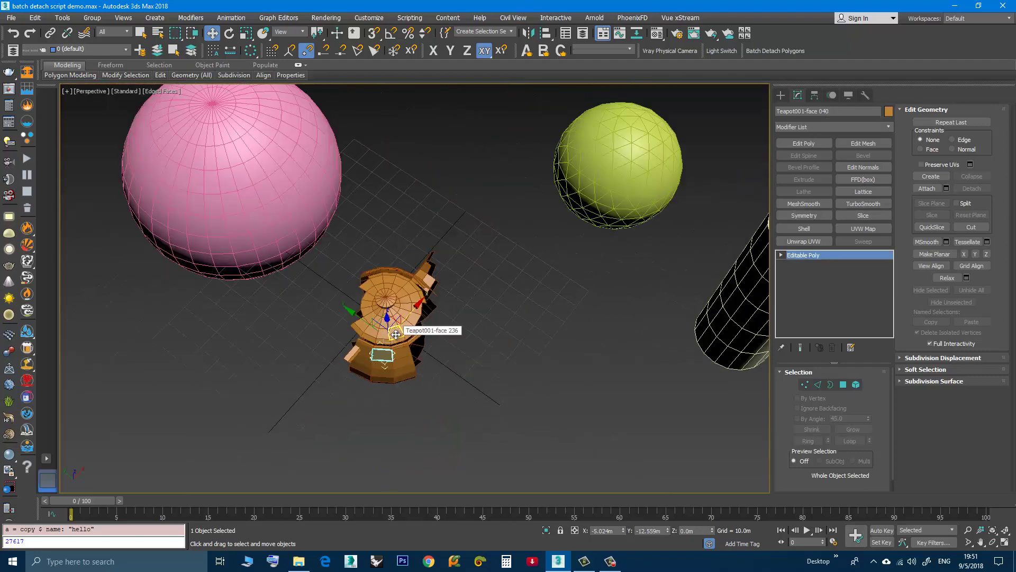
scroll(396, 334, "down", 6)
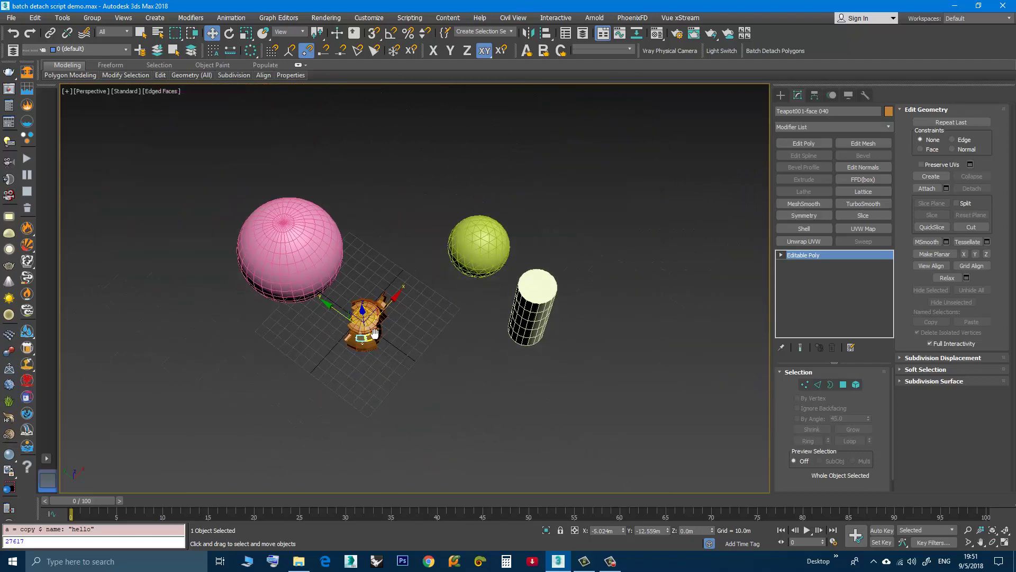
scroll(374, 333, "down", 2)
scroll(337, 345, "up", 2)
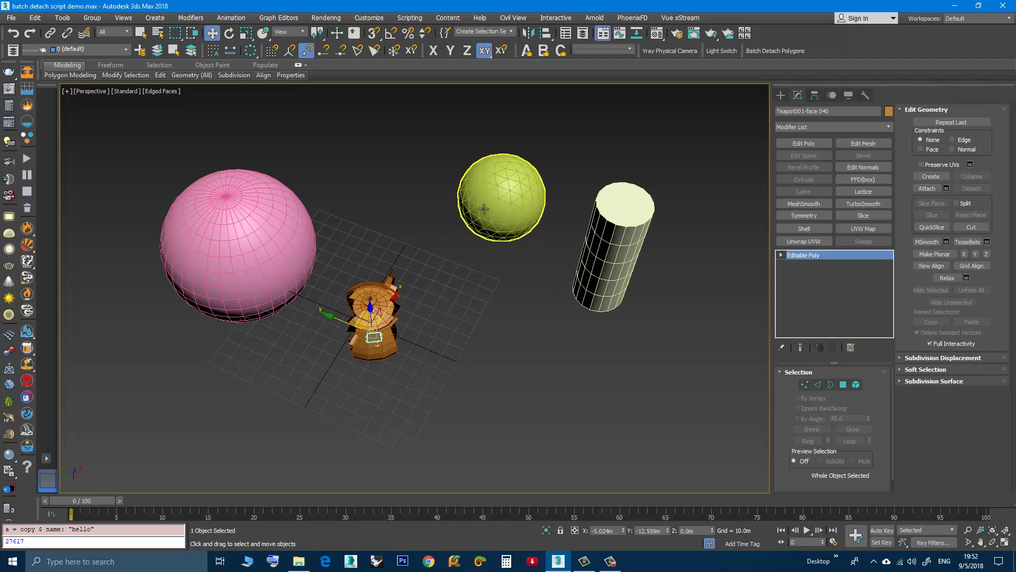
left_click(486, 237)
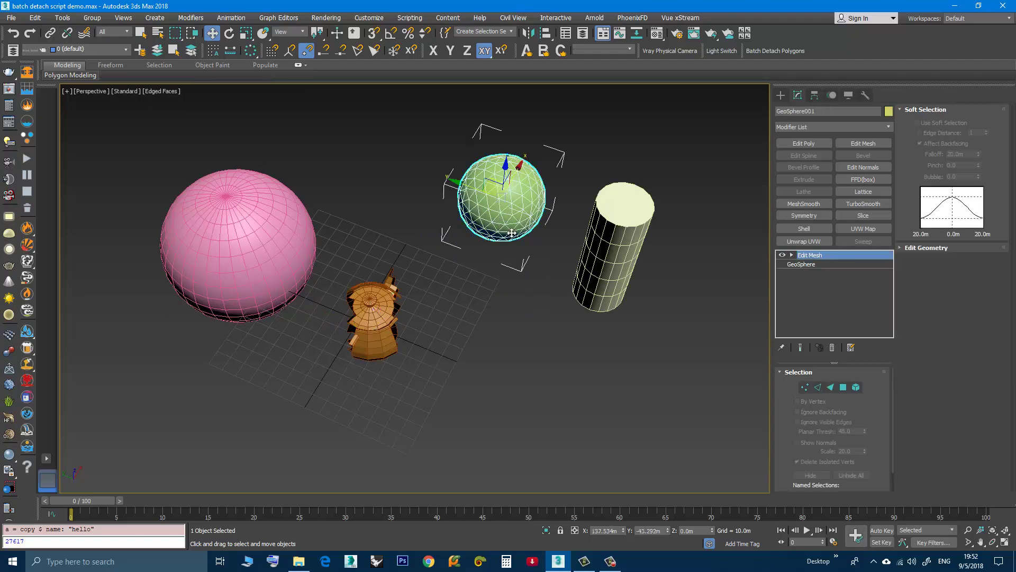
left_click(608, 263)
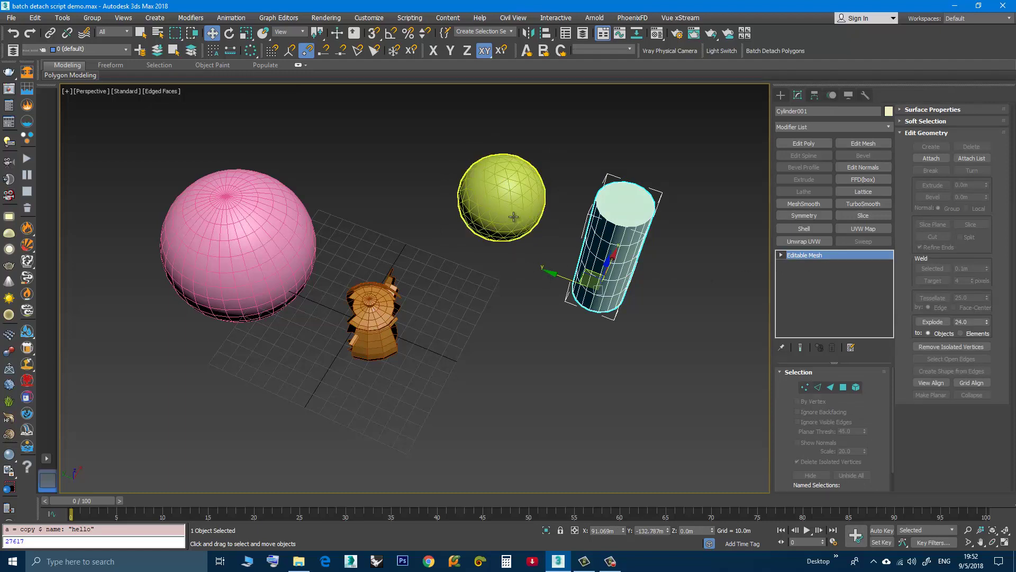
left_click(502, 204)
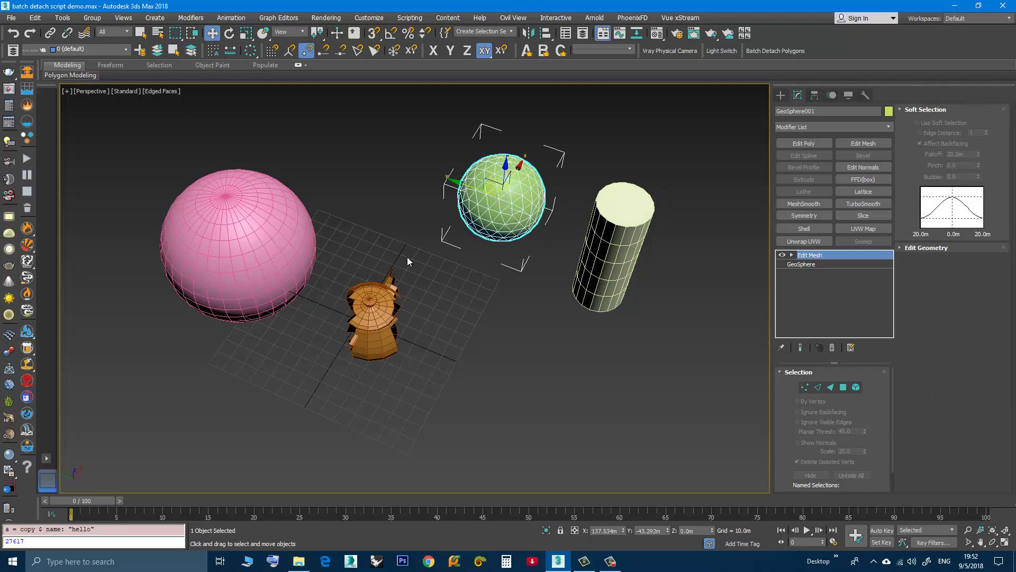
left_click(212, 267)
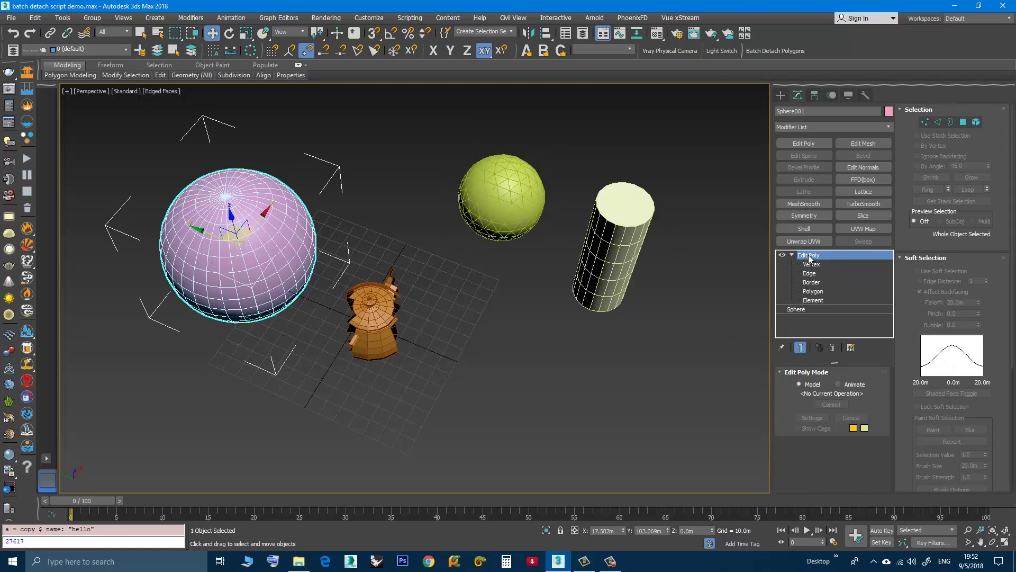
left_click(446, 360)
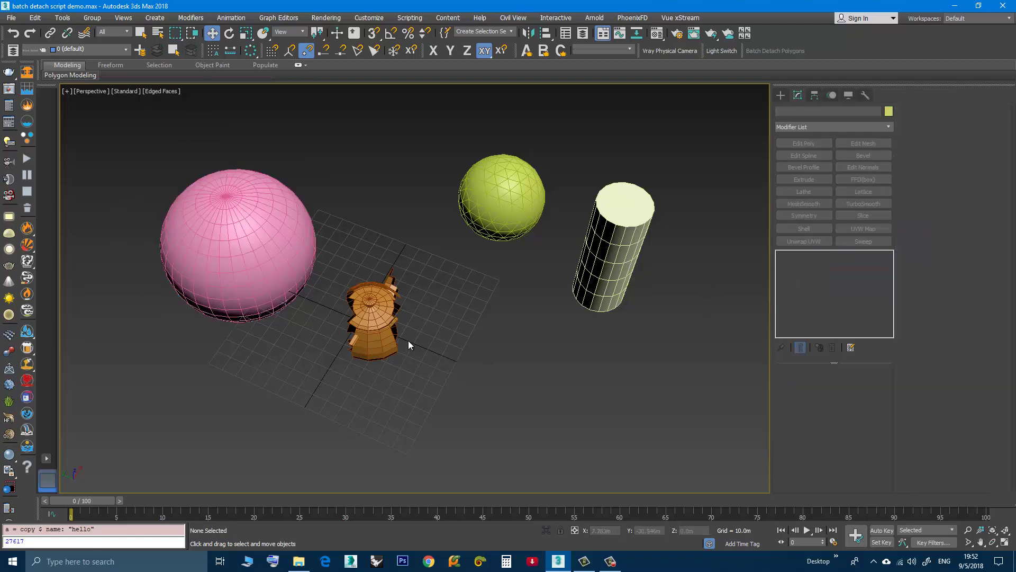
Delete all detached teapot faces and unhide the original teapot
left_click_drag(420, 336, 335, 229)
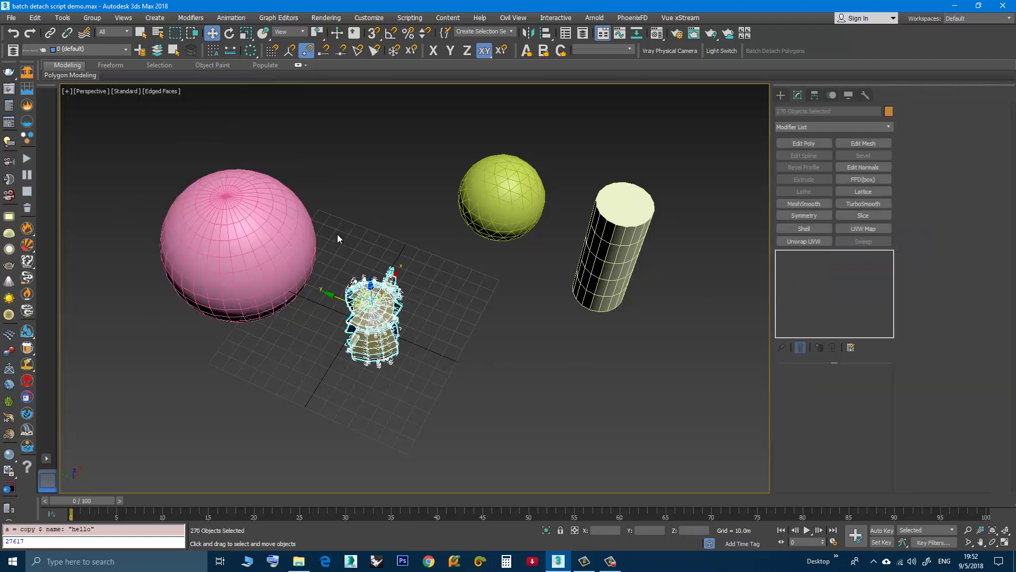
key("Delete")
right_click(369, 285)
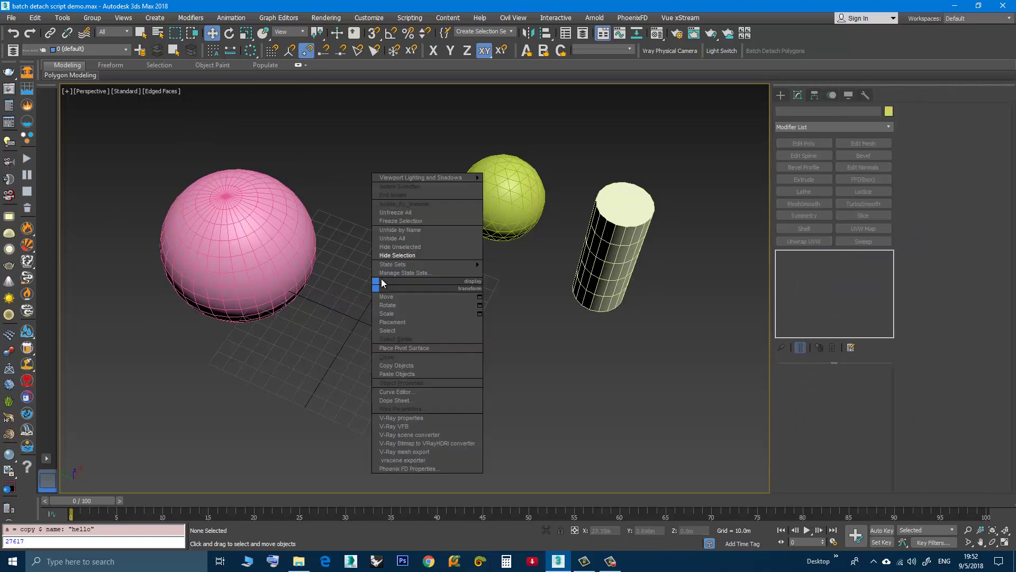
left_click(392, 245)
left_click(381, 312)
left_click(476, 358)
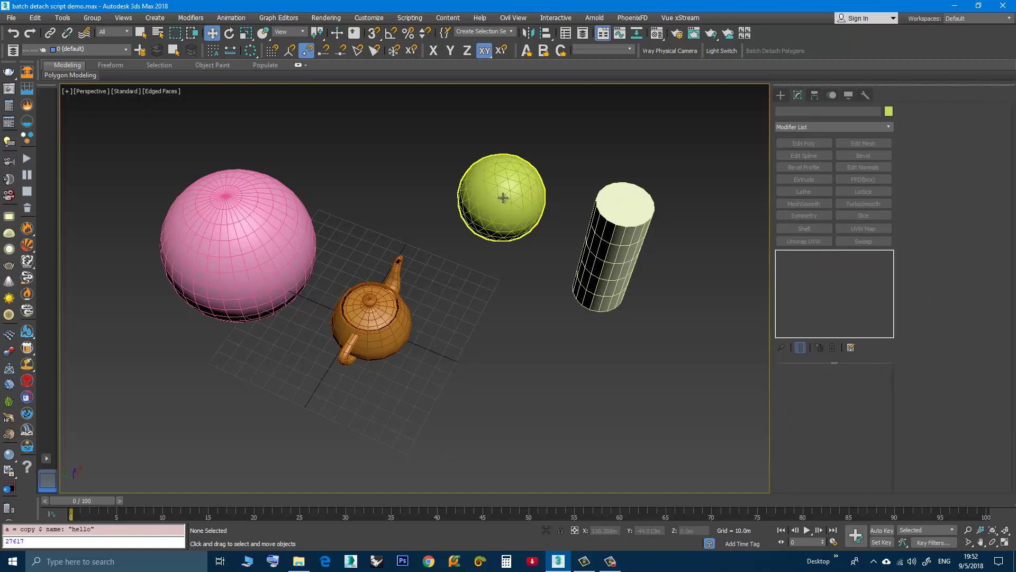
At polygon level, select two separate horizontal rings of the cylinder's side polygons, the second and fourth from its upper end
left_click(619, 263)
middle_click_drag(560, 334, 503, 345)
left_click(844, 388)
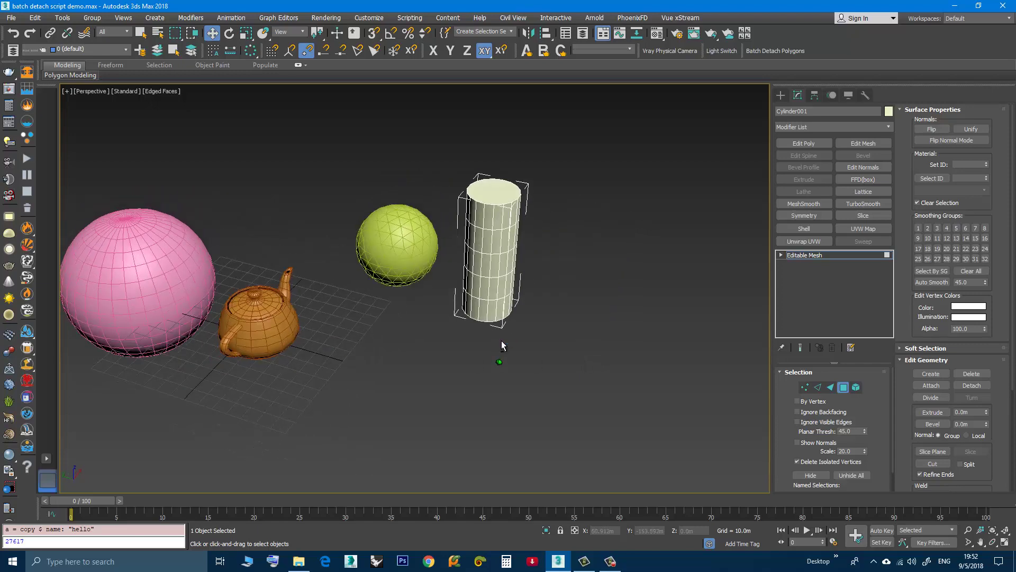
middle_click_drag(509, 299, 567, 263, "alt")
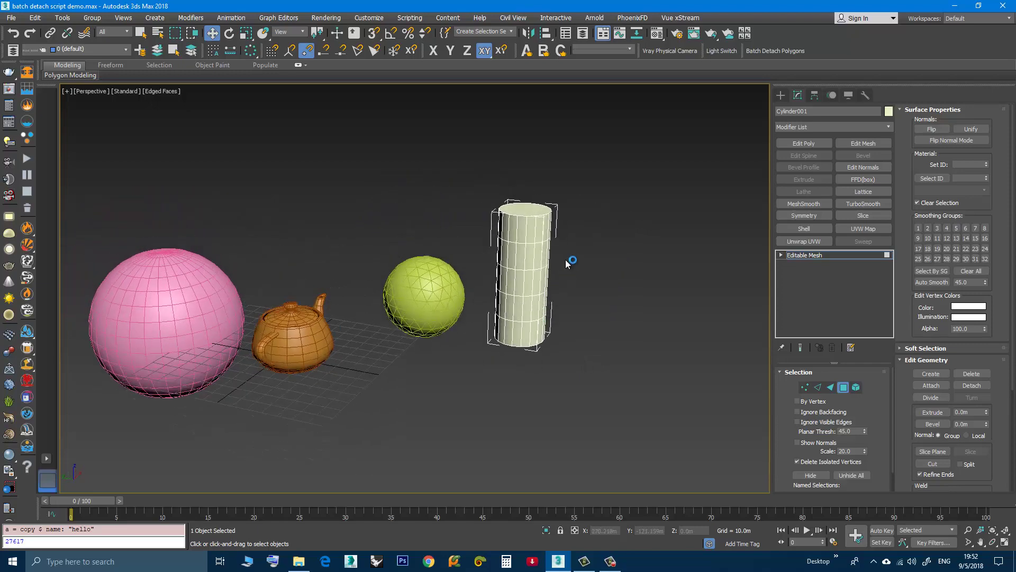
left_click(486, 257)
middle_click_drag(507, 303, 595, 271, "alt")
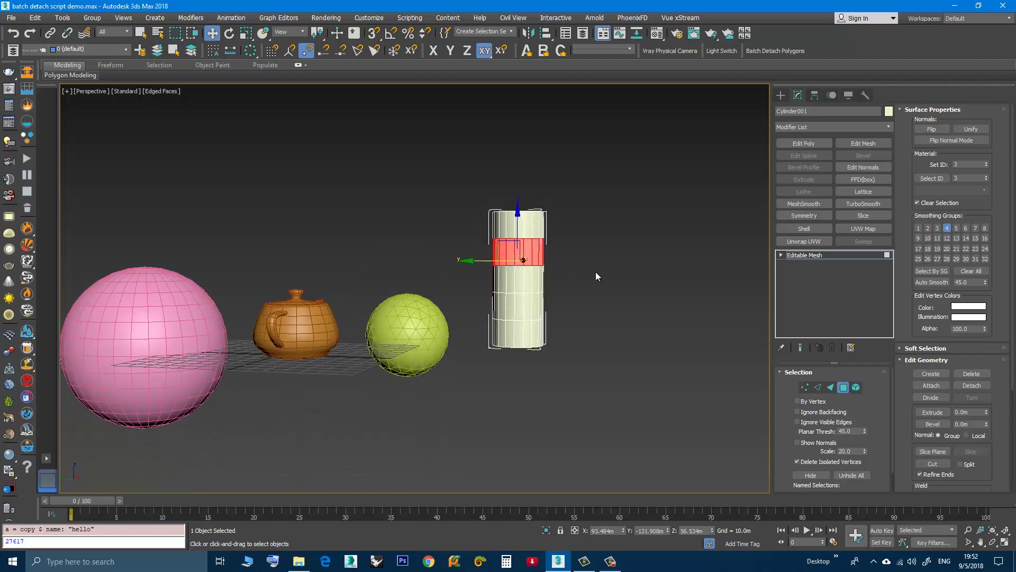
left_click(569, 259)
left_click(536, 253)
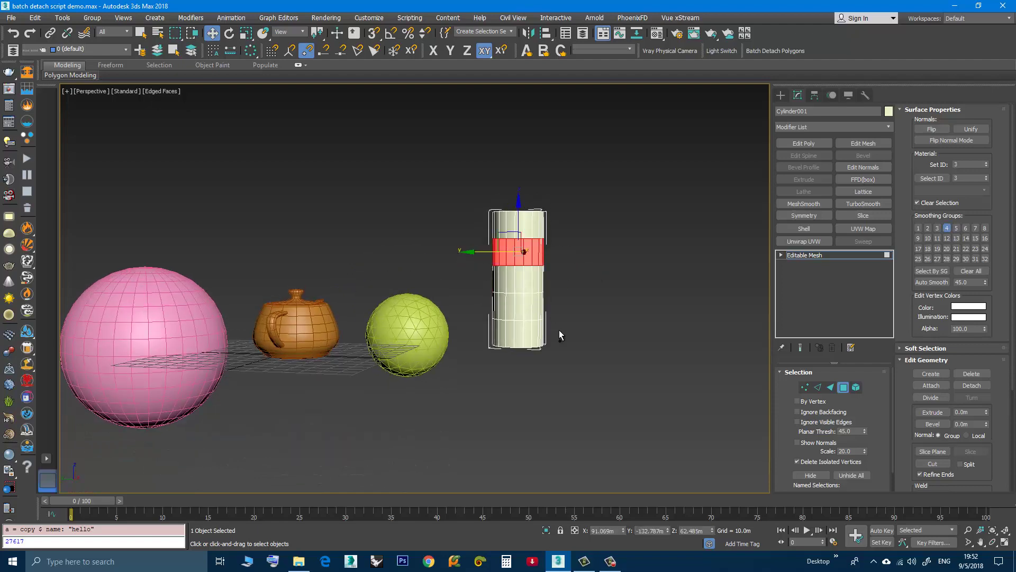
left_click(492, 309, "ctrl")
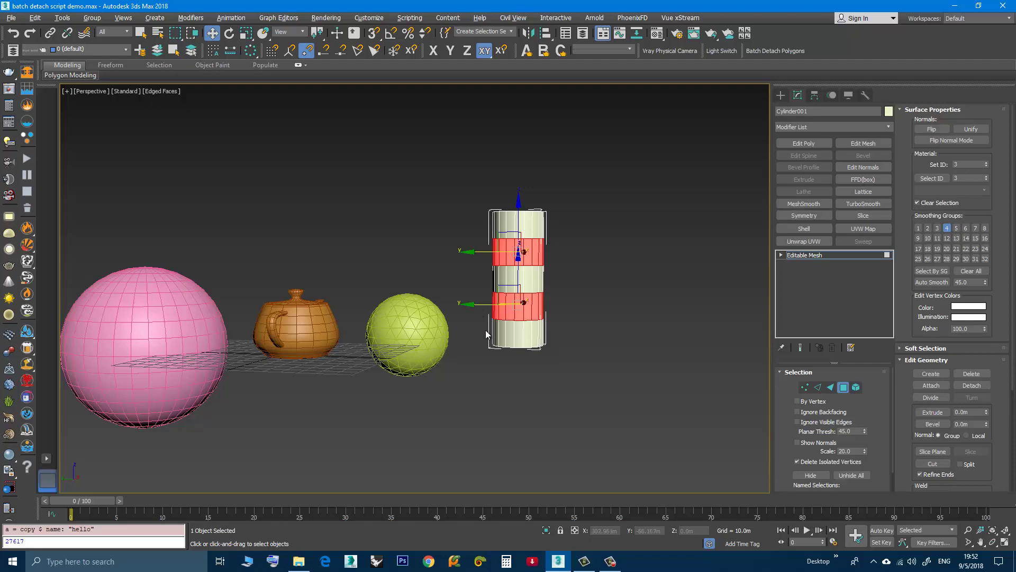
middle_click_drag(486, 334, 508, 365, "alt")
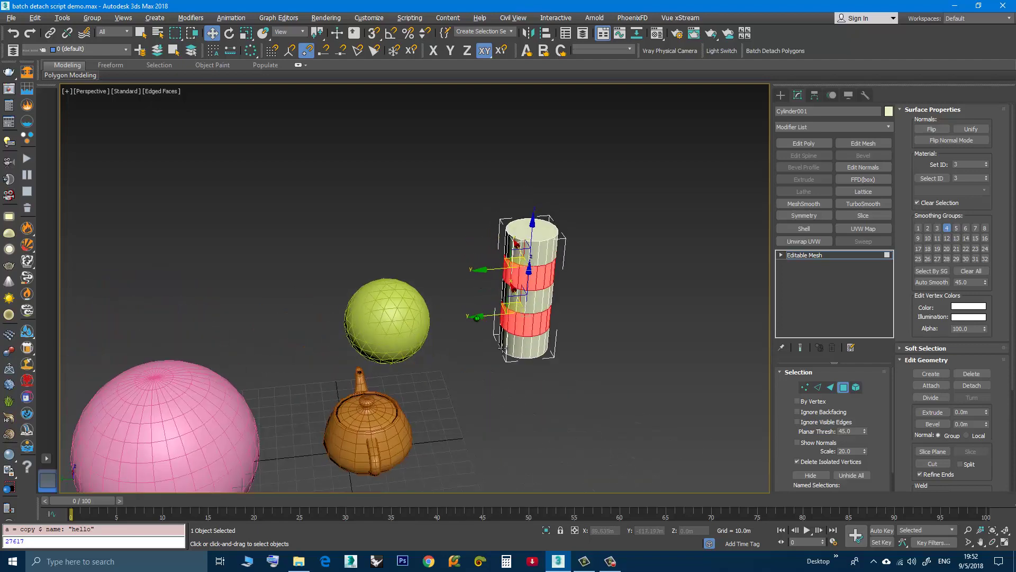
Batch-detach the two selected polygon rings of the cylinder, hide the remaining original cylinder and clear the selection
left_click(771, 51)
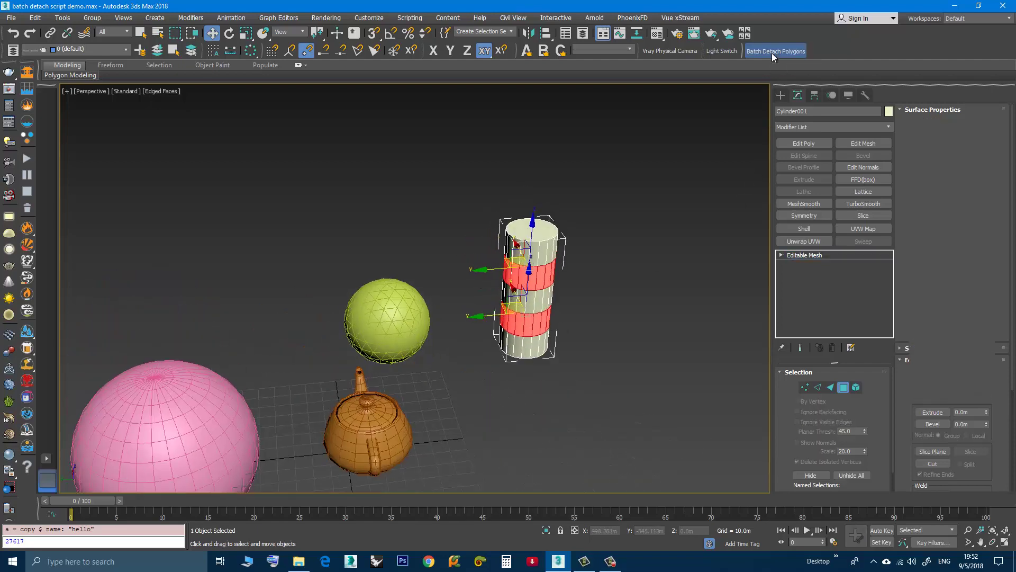
right_click(579, 291)
key("Escape")
left_click(591, 265)
middle_click_drag(591, 265, 566, 290, "alt")
scroll(567, 290, "up", 5)
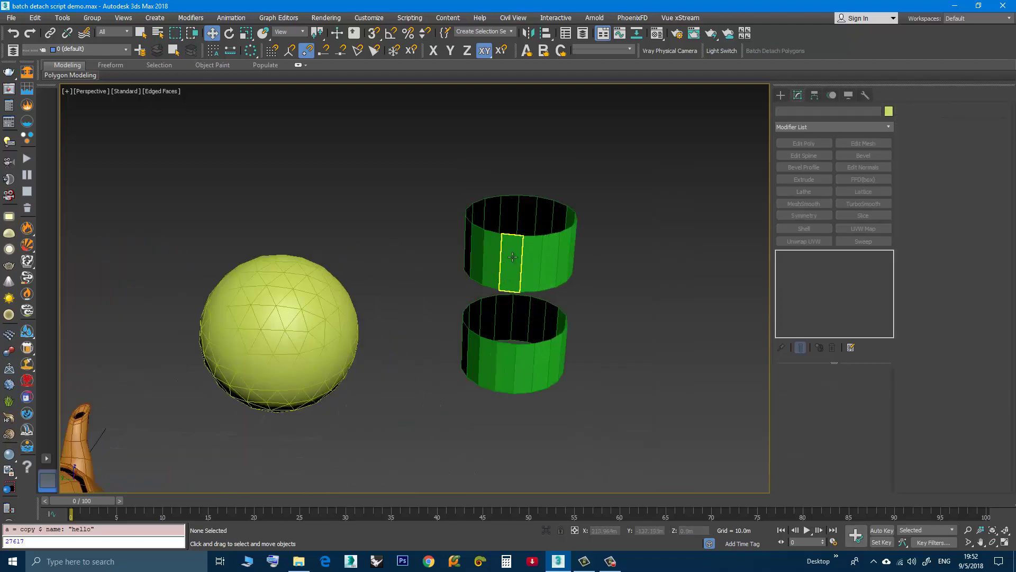
Select individual detached faces on both cylinder rings to check their object names
left_click(512, 255)
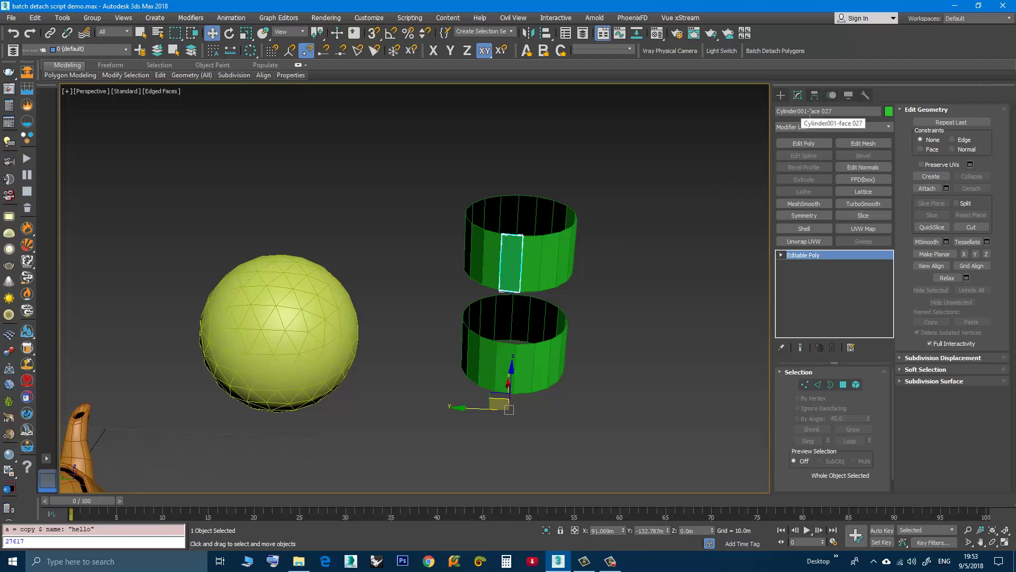
left_click(553, 265)
left_click(541, 365)
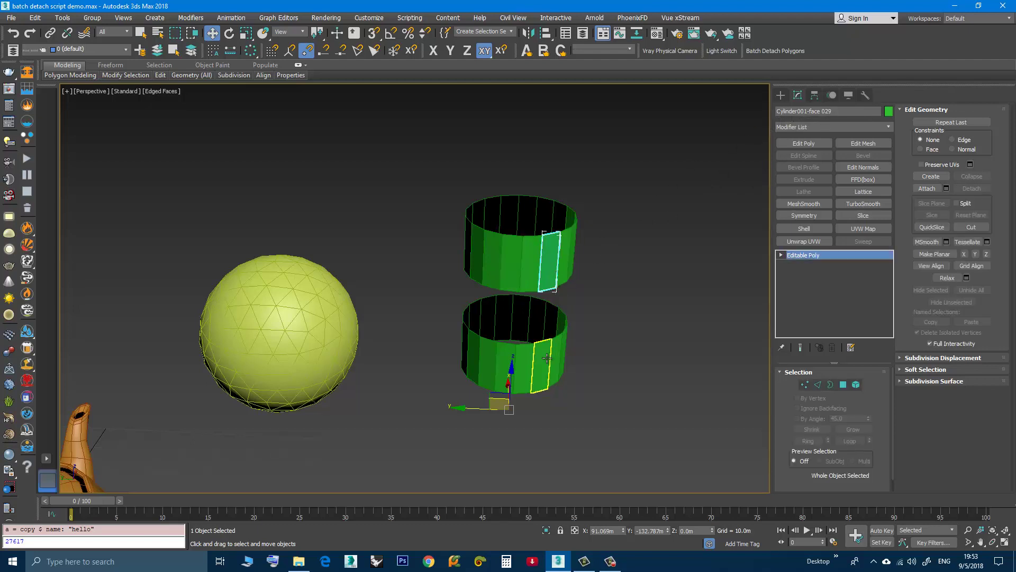
left_click(473, 365)
Delete all detached cylinder faces and unhide the original cylinder
scroll(529, 355, "down", 4)
middle_click_drag(530, 354, 542, 392, "alt")
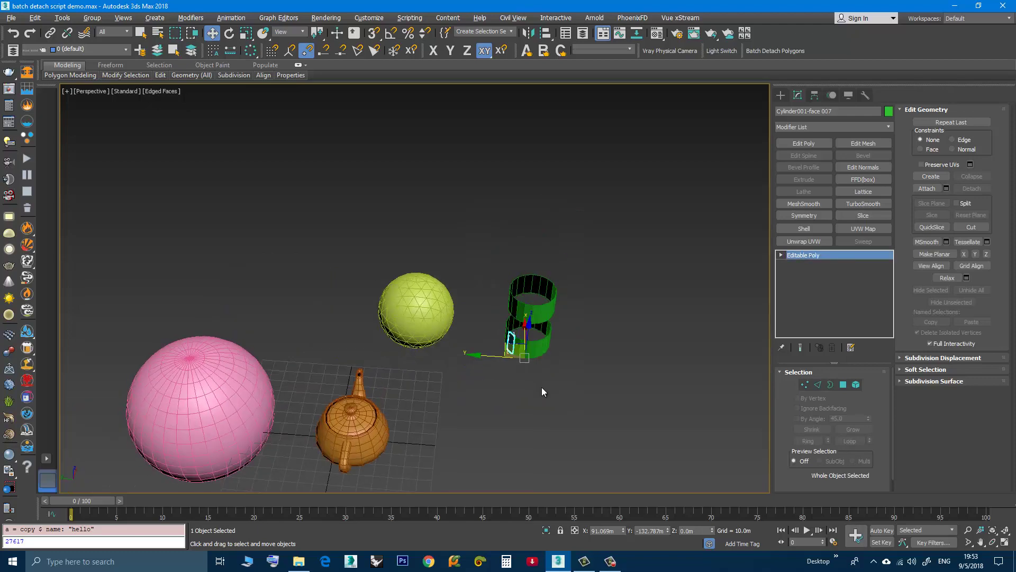
left_click_drag(569, 397, 536, 310)
left_click_drag(496, 236, 497, 236)
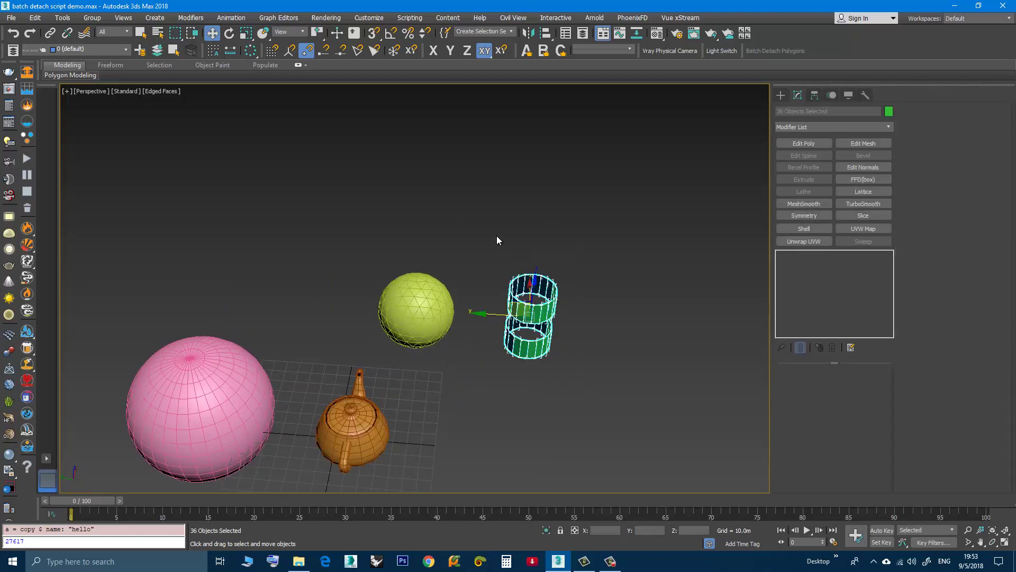
key("Delete")
right_click(512, 306)
left_click(531, 261)
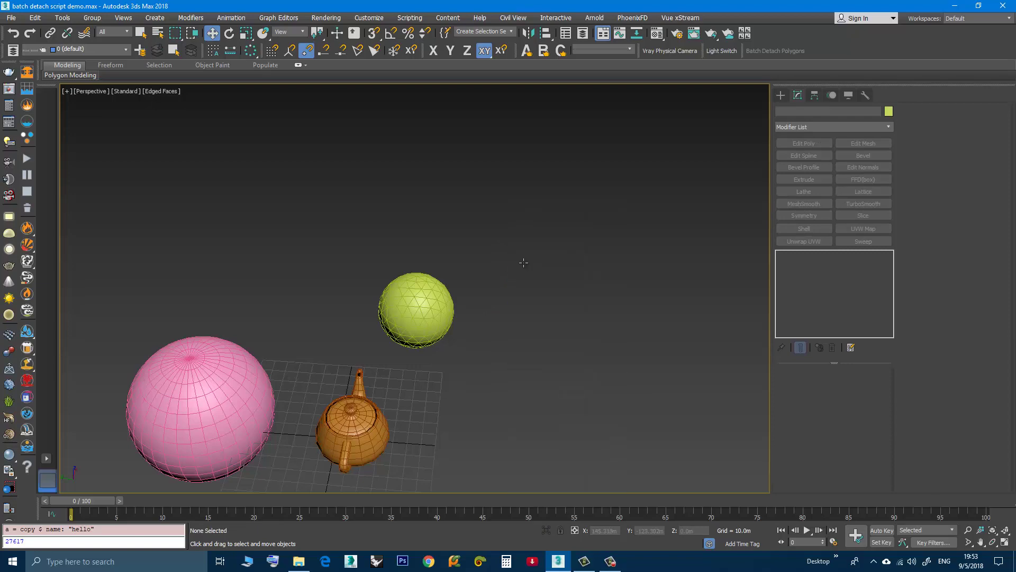
Select the geosphere and enter the polygon level of its Edit Mesh modifier
middle_click_drag(468, 363, 483, 338, "alt")
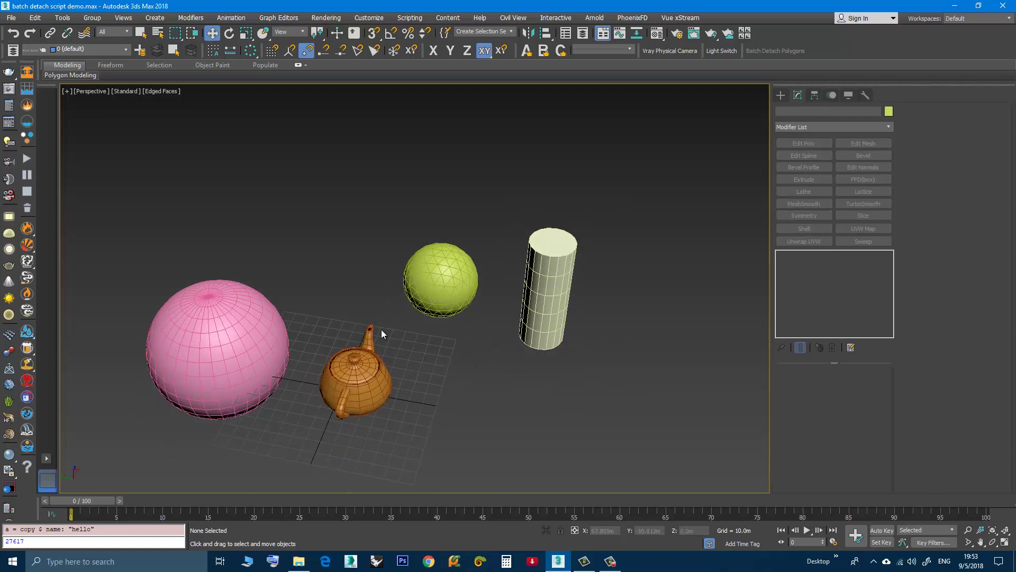
middle_click_drag(381, 330, 437, 314, "alt")
scroll(437, 314, "up", 3)
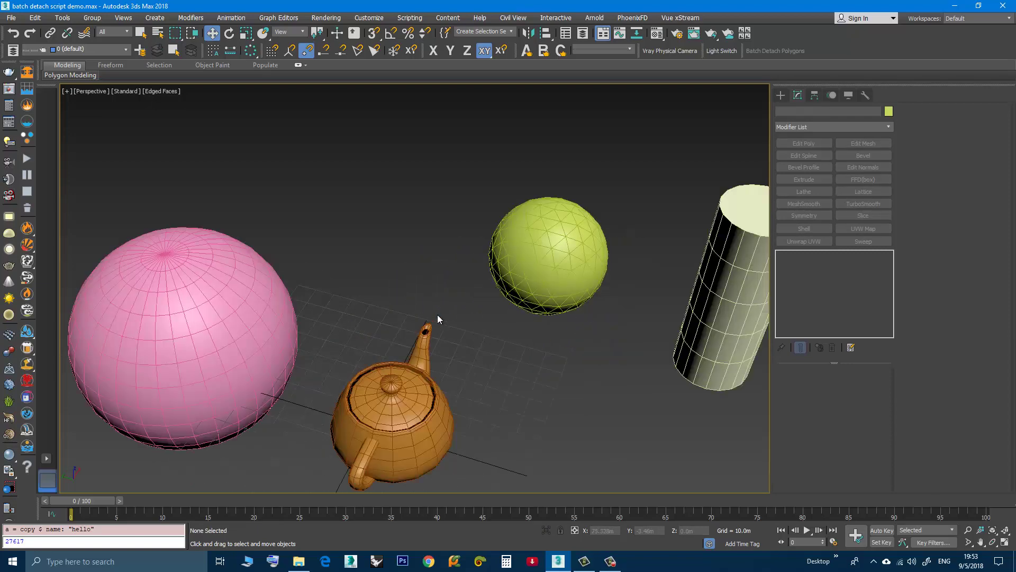
scroll(440, 321, "down", 3)
left_click(469, 305)
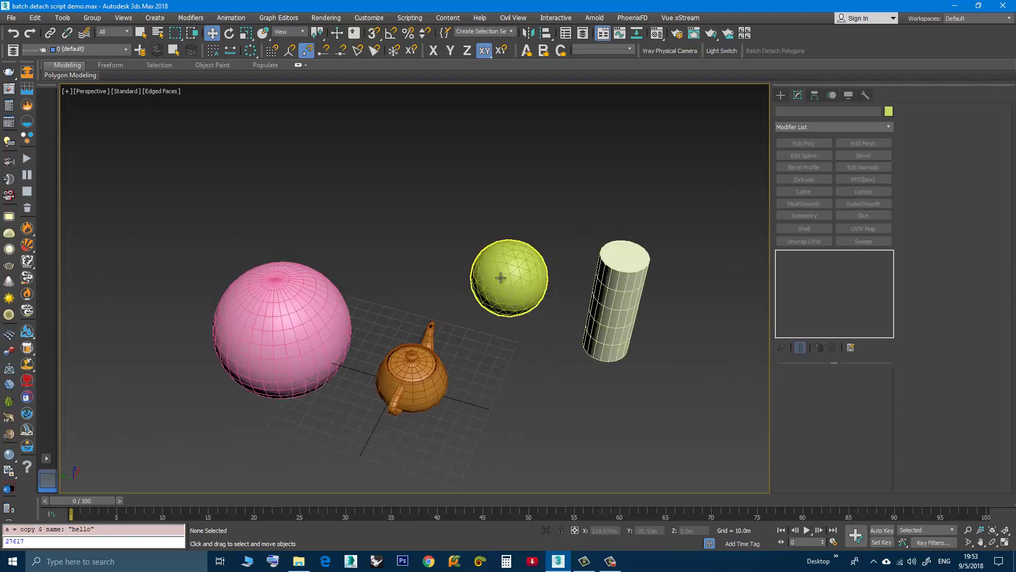
left_click(863, 143)
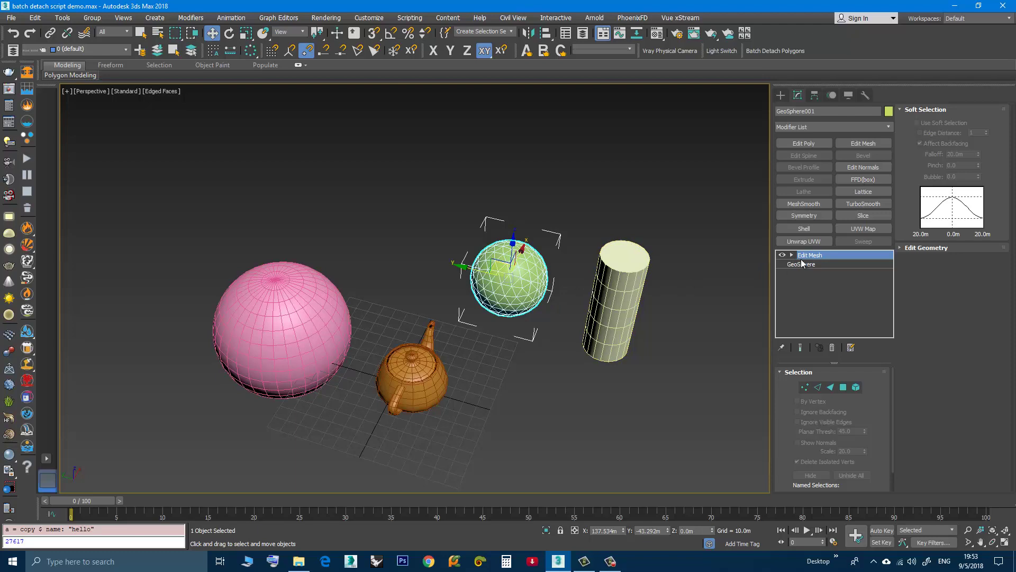
left_click(843, 387)
Try region selections of a wide vertical band and of all the geosphere's polygons, and clear the polygon selection
middle_click_drag(475, 367, 472, 339, "alt")
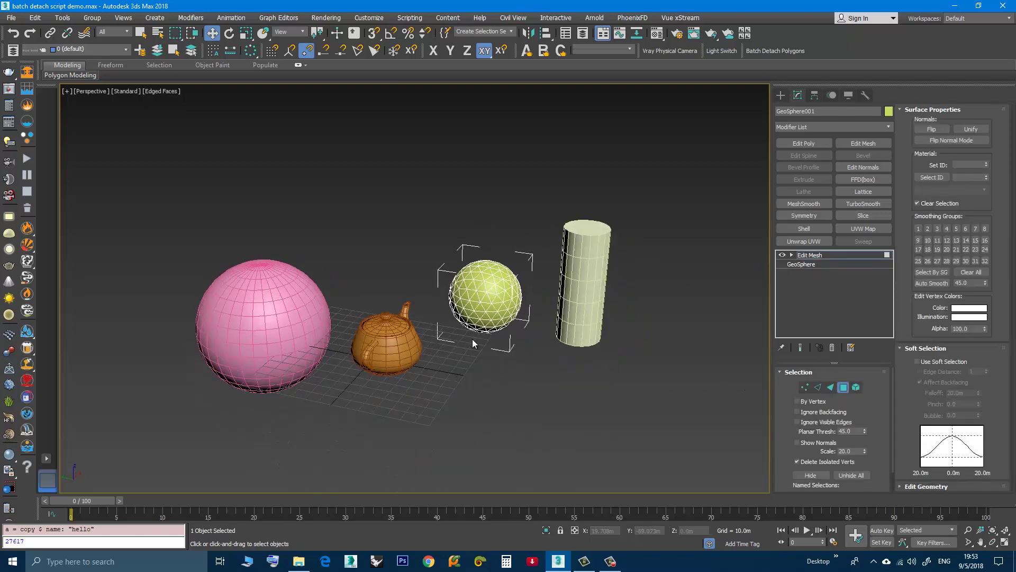
scroll(472, 339, "up", 3)
left_click_drag(496, 339, 466, 192)
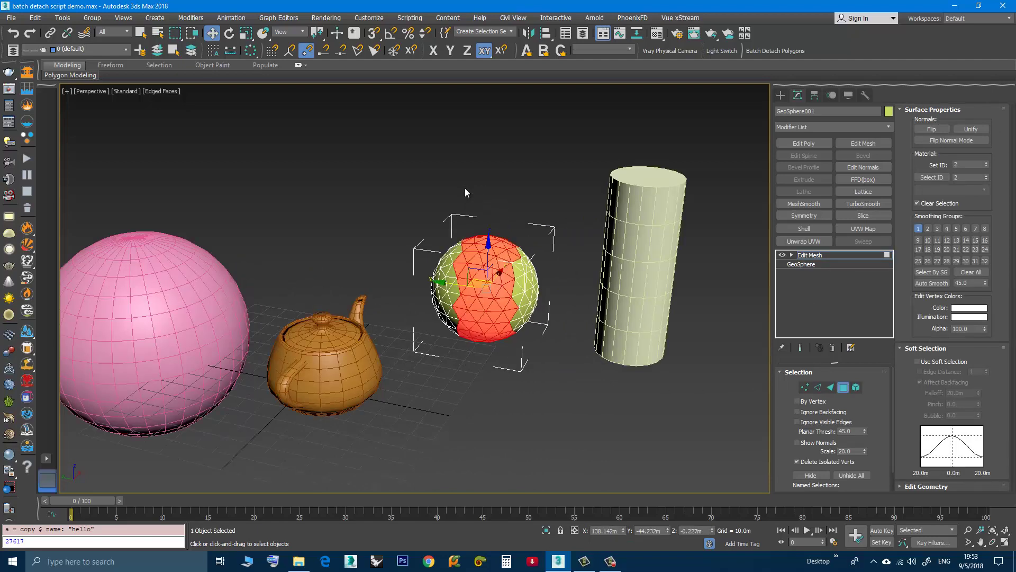
middle_click_drag(463, 338, 479, 345, "alt")
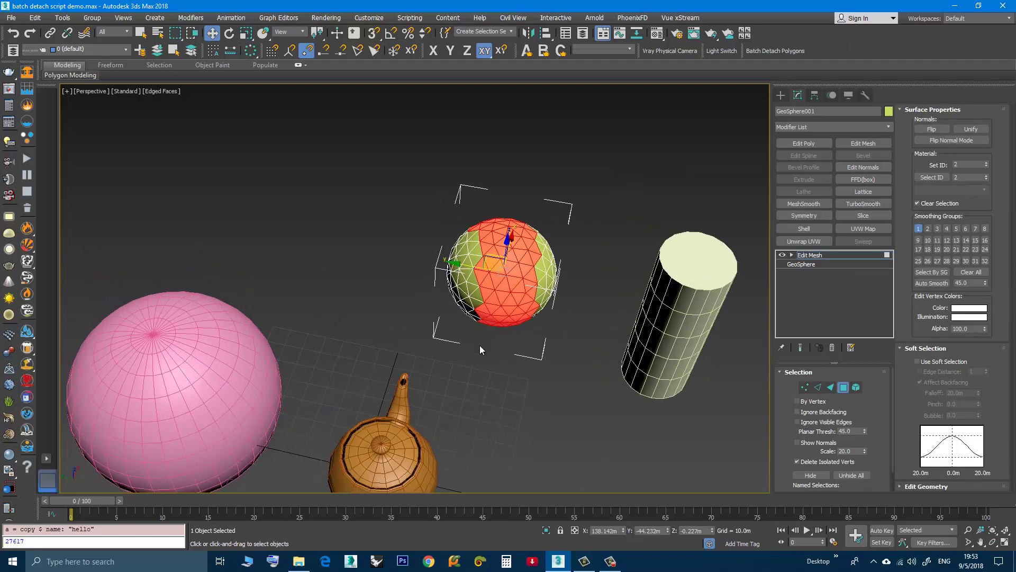
scroll(480, 345, "down", 3)
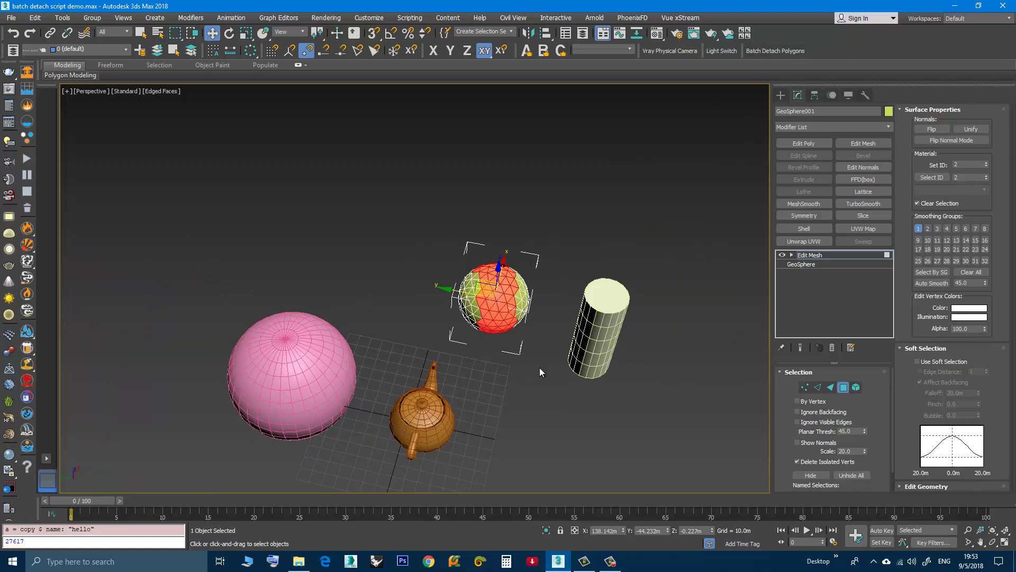
left_click_drag(540, 369, 456, 171)
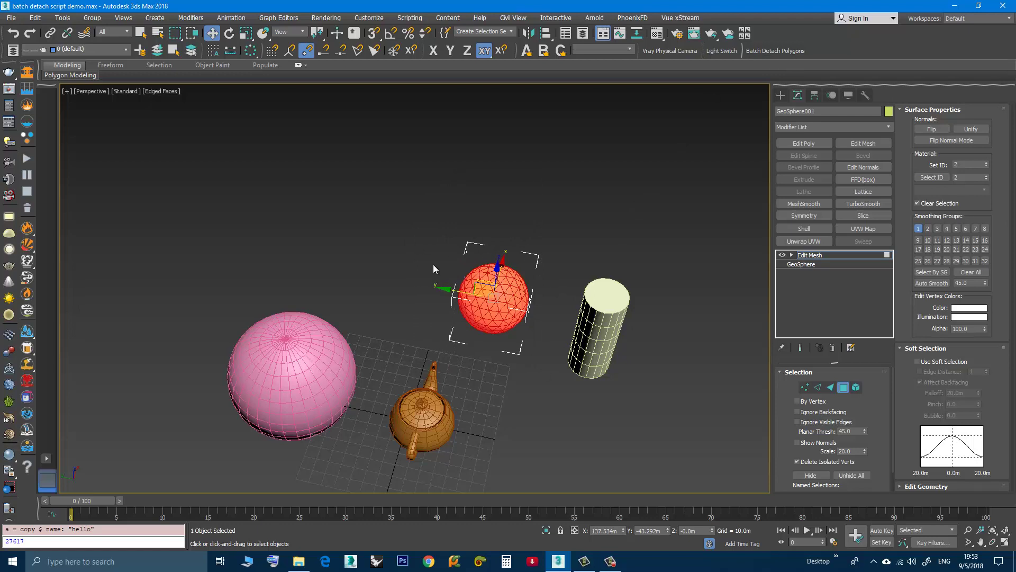
left_click(488, 355)
Select a narrow vertical band of the geosphere's polygons, run Batch Detach Polygons on it, and hide the original geosphere
left_click_drag(497, 246, 505, 241)
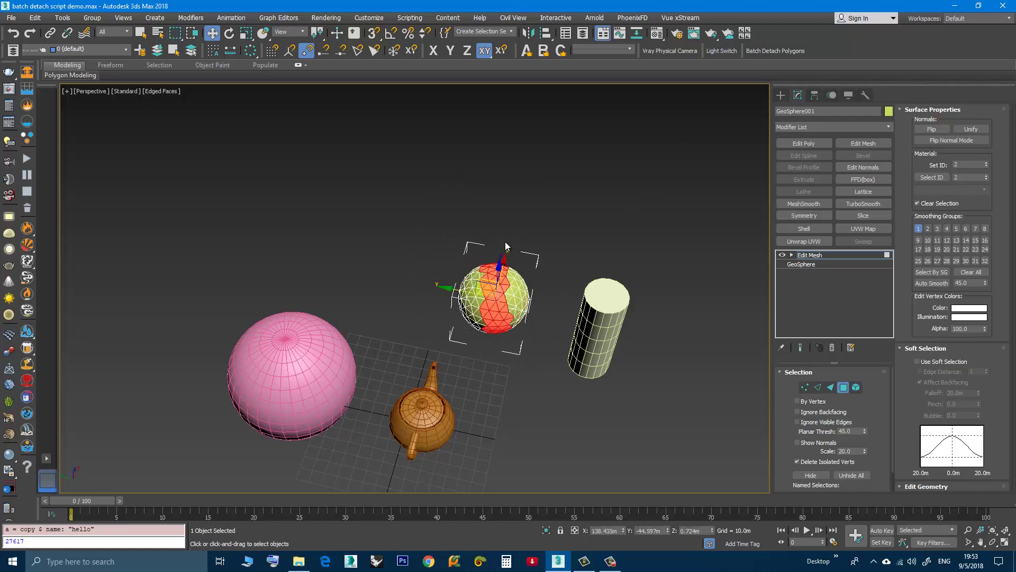
left_click(765, 51)
right_click(492, 305)
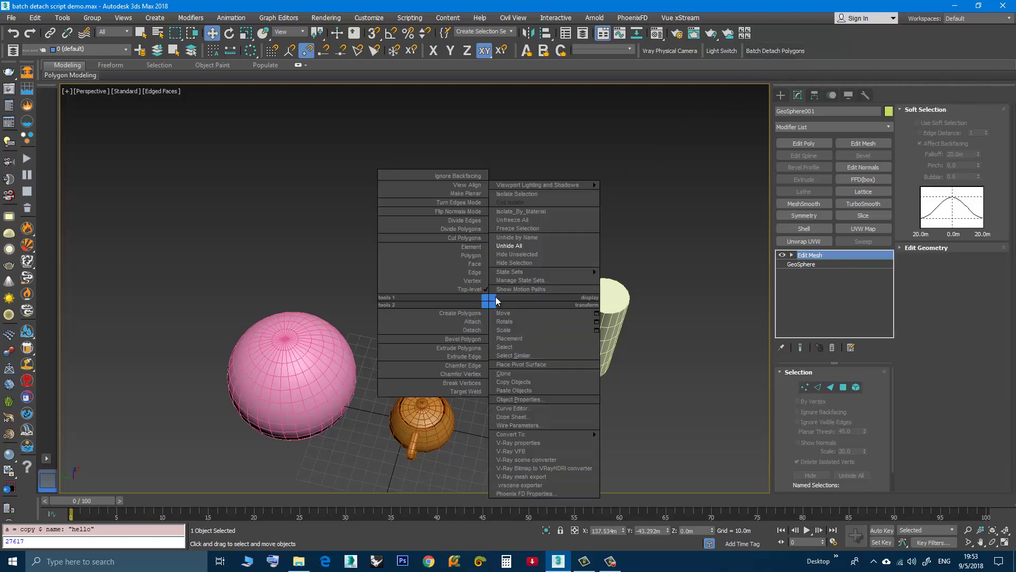
left_click(508, 269)
Select individual faces of the detached geosphere band to check their object names
scroll(522, 305, "up", 3)
middle_click_drag(521, 309, 465, 254, "alt")
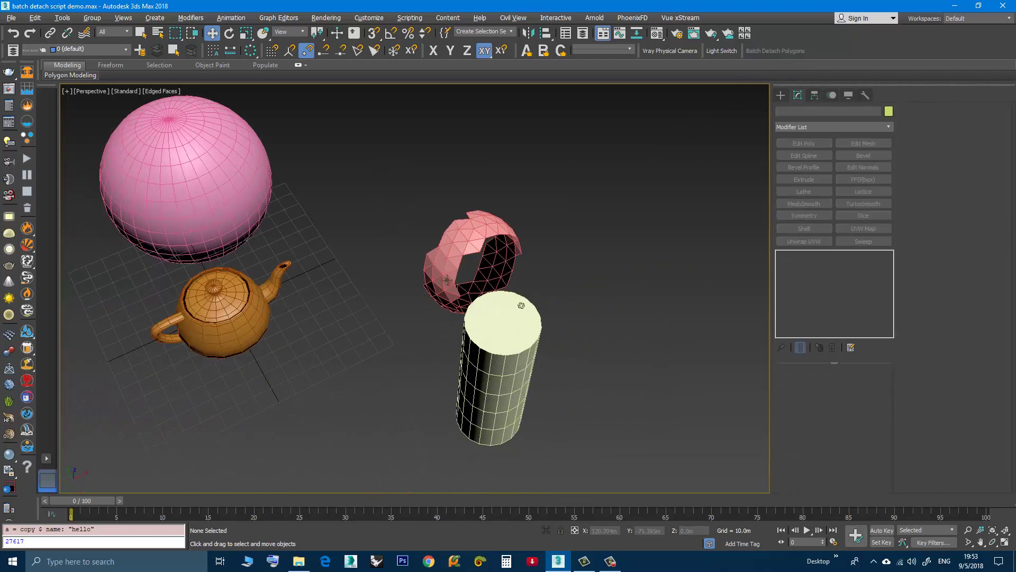
scroll(461, 248, "up", 8)
left_click(461, 257)
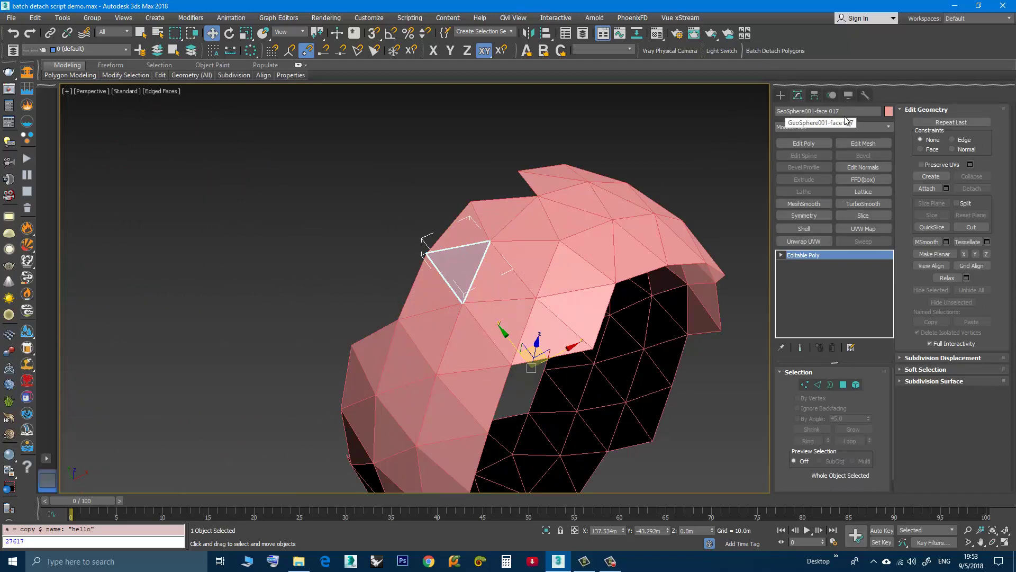
left_click(574, 284)
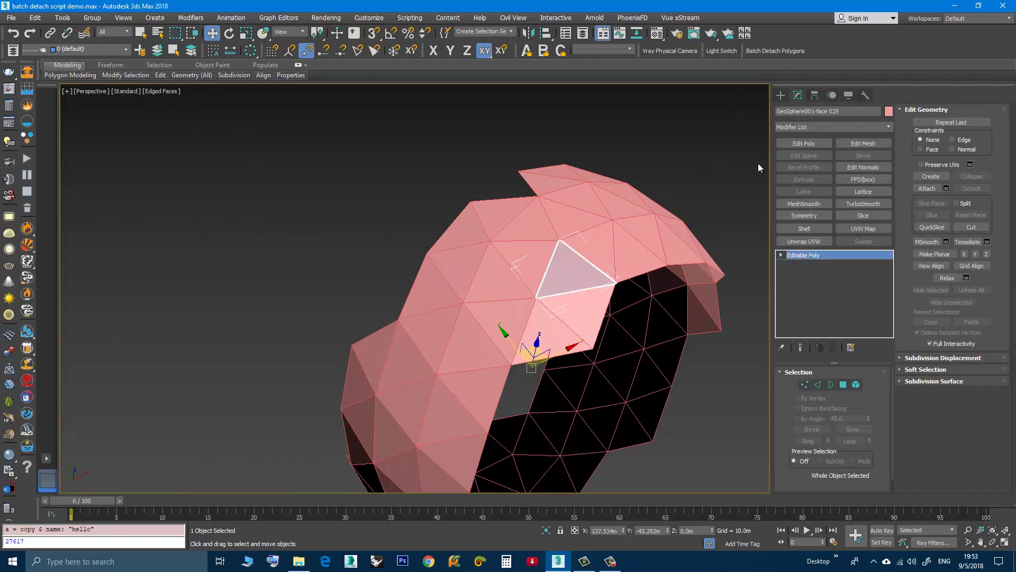
left_click(492, 394)
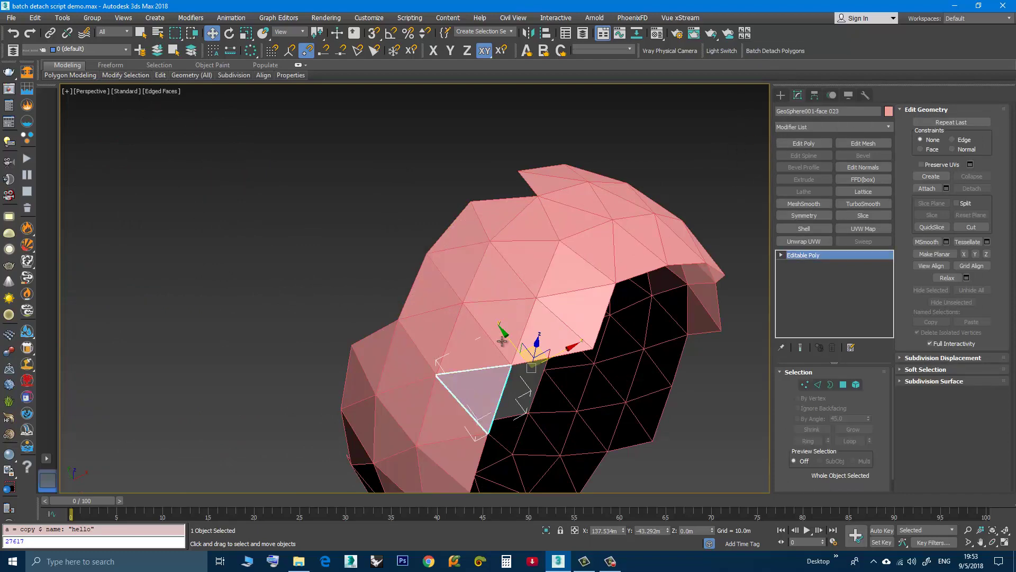
Delete all detached faces of the geosphere band and unhide the original geosphere
scroll(506, 312, "down", 6)
scroll(502, 321, "down", 3)
middle_click_drag(438, 367, 494, 311, "alt")
left_click_drag(566, 373, 425, 176)
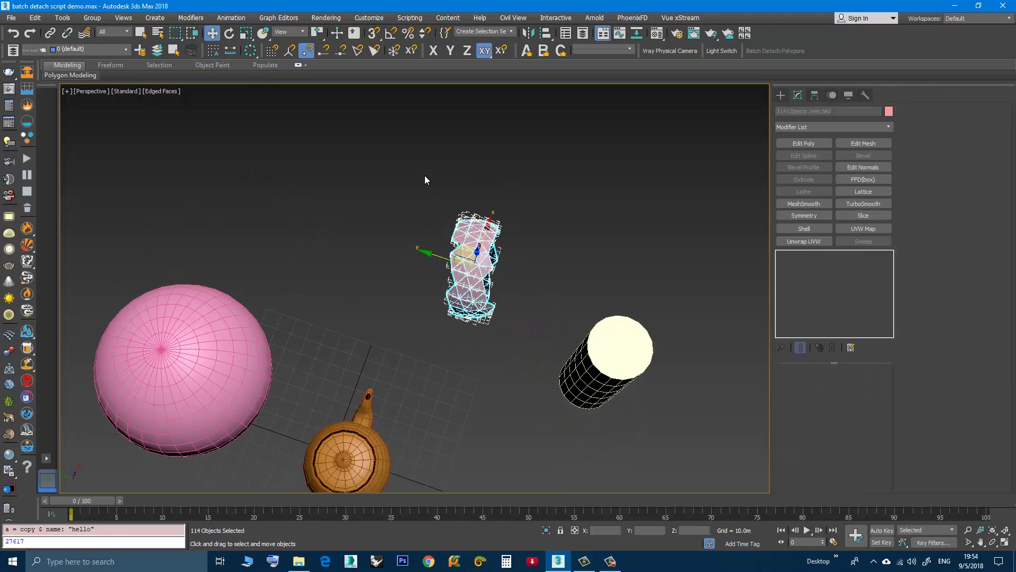
key("Delete")
right_click(438, 253)
left_click(454, 207)
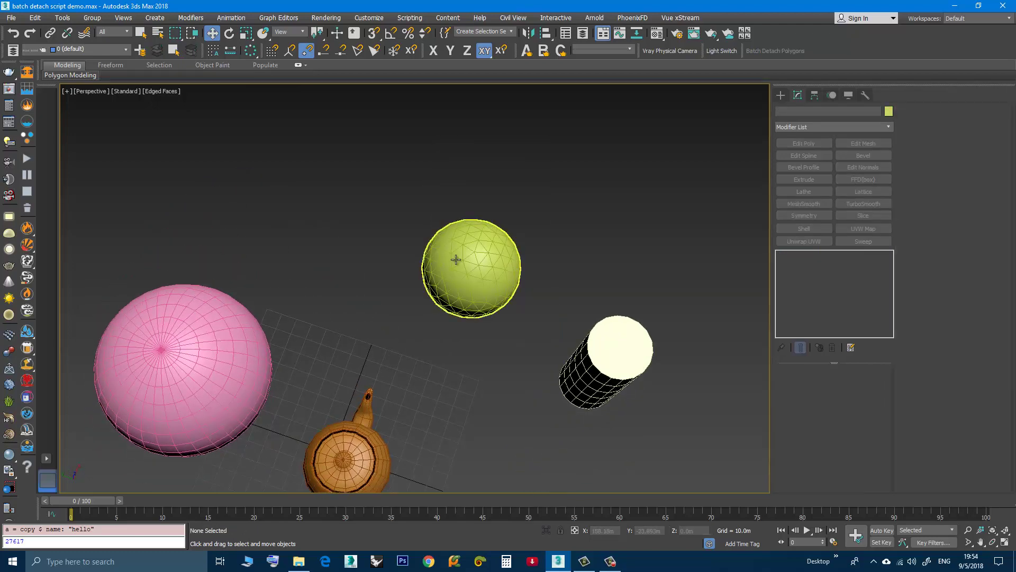
Select all of the geosphere's polygons in its Edit Mesh modifier, run Batch Detach Polygons, and hide the original geosphere
left_click(470, 283)
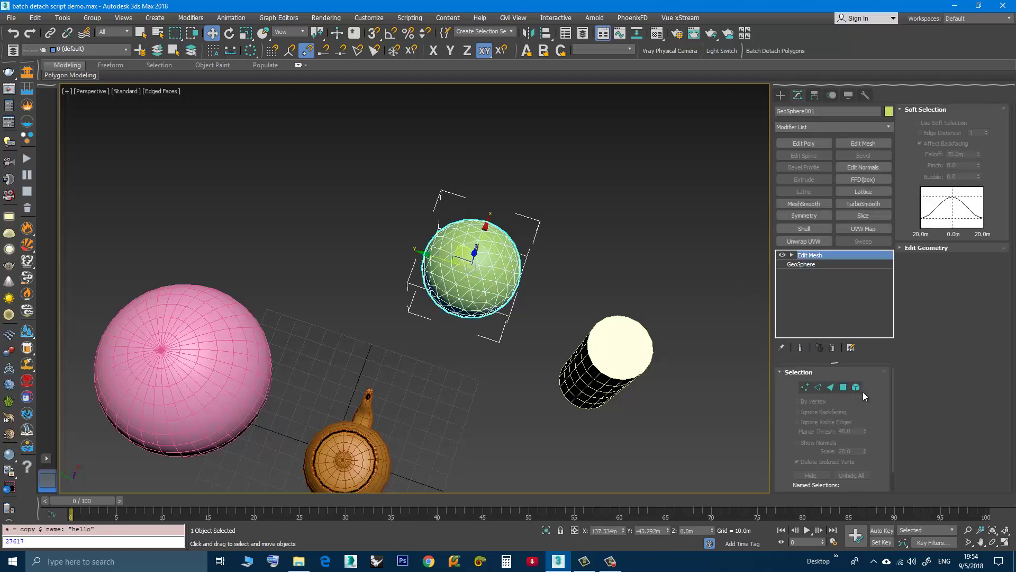
left_click(844, 387)
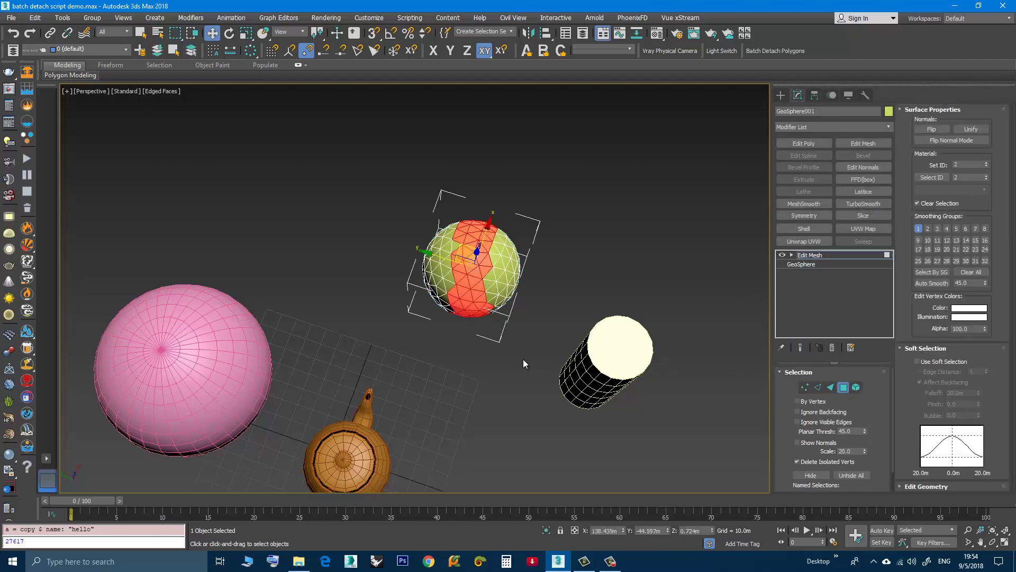
left_click_drag(349, 169, 350, 168)
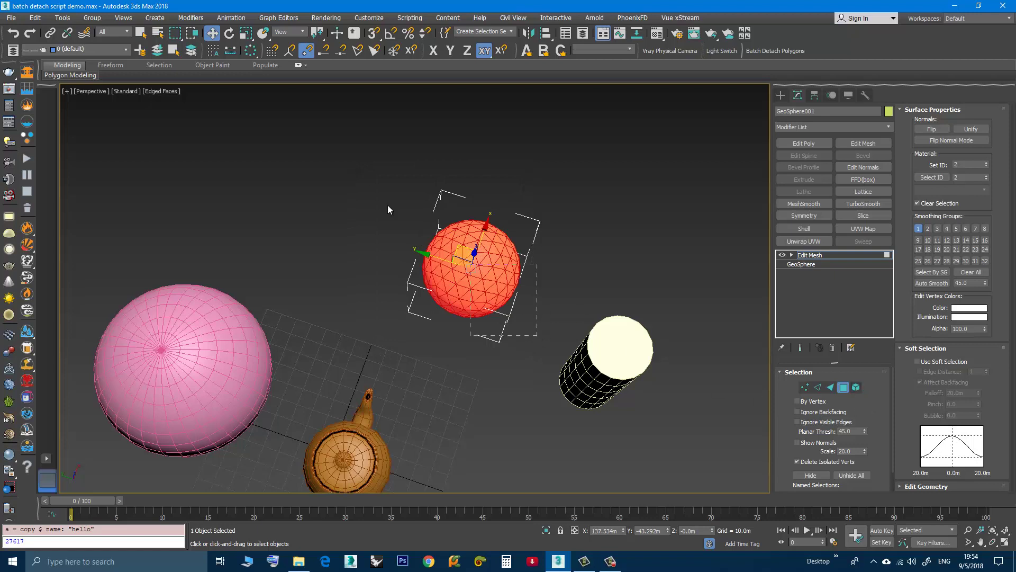
left_click(761, 50)
right_click(455, 269)
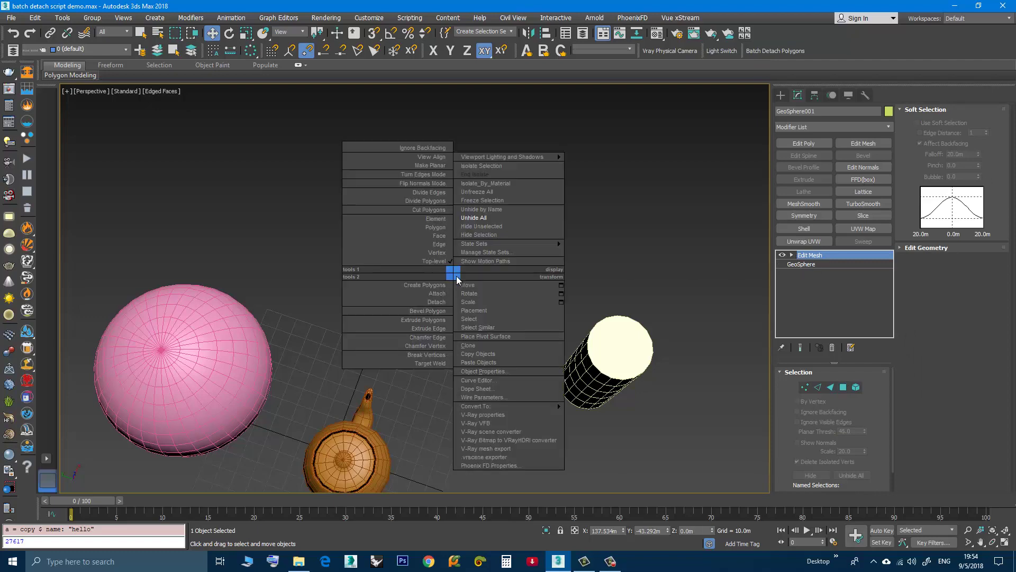
left_click(540, 232)
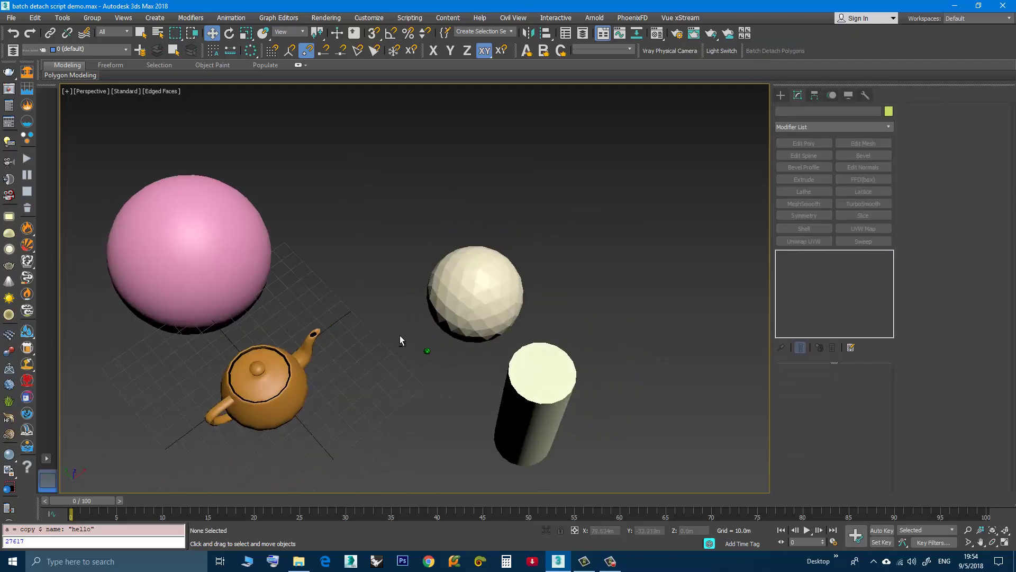
Select individual faces on the fully detached geosphere to check their object names
scroll(477, 299, "up", 5)
left_click(455, 293)
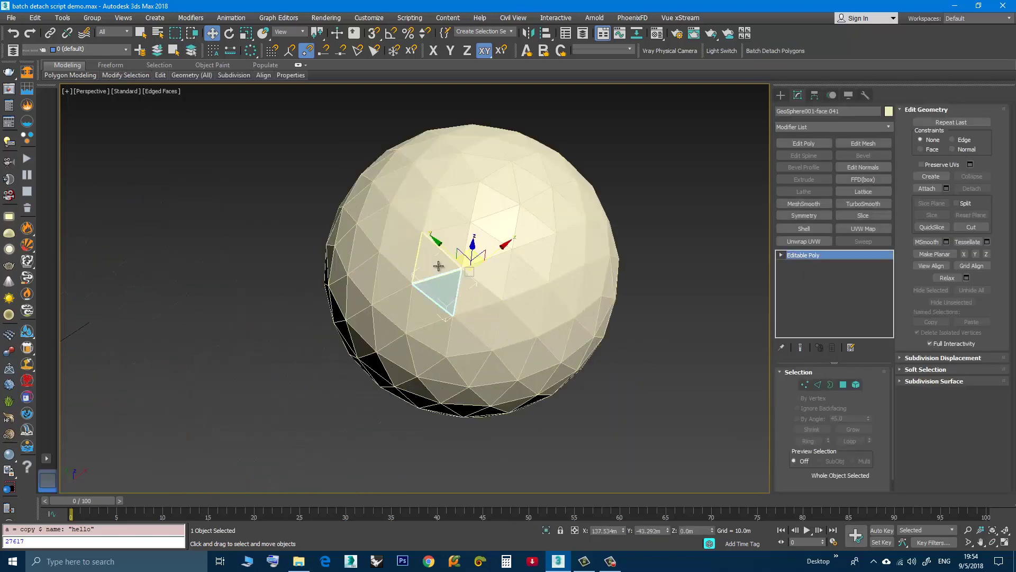
scroll(401, 289, "down", 5)
Delete every detached geosphere face and unhide the original geosphere
middle_click_drag(401, 288, 410, 338, "alt")
scroll(405, 314, "up", 3)
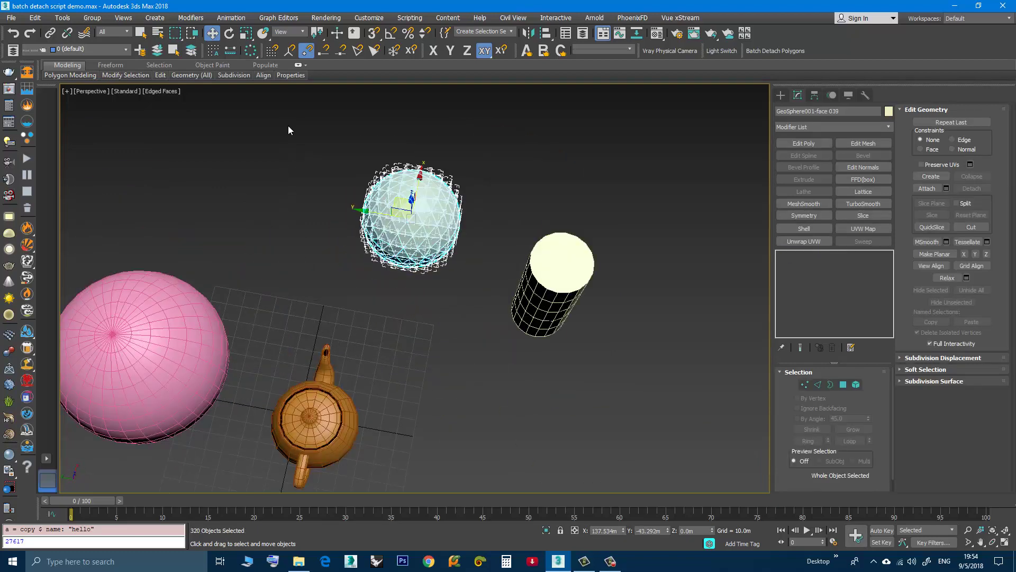
key("Delete")
right_click(394, 244)
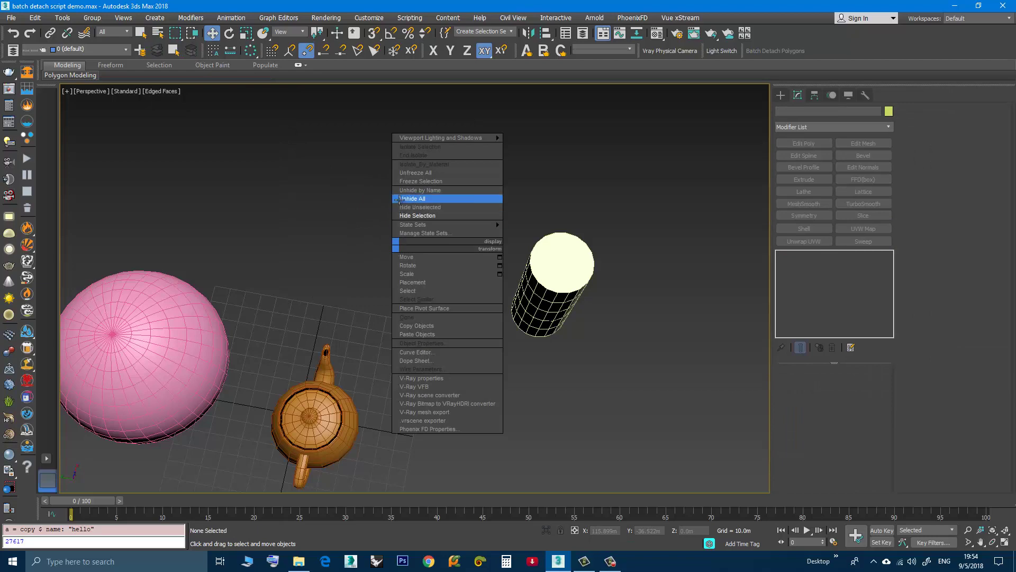
left_click(413, 198)
Select the pink sphere and enter the polygon level of its Edit Poly modifier
scroll(458, 297, "down", 2)
middle_click_drag(390, 334, 399, 316)
left_click(318, 302)
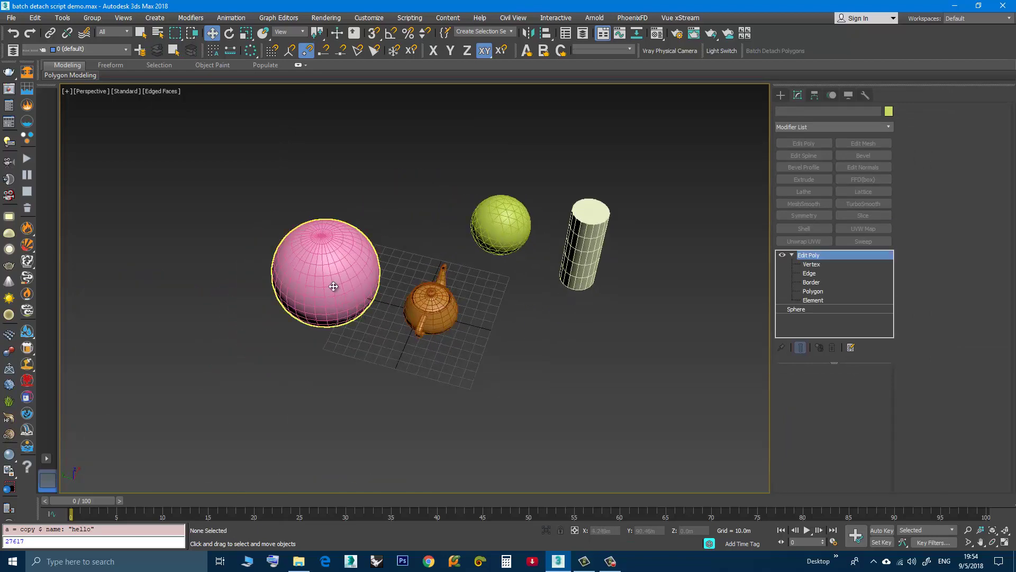
scroll(319, 303, "up", 2)
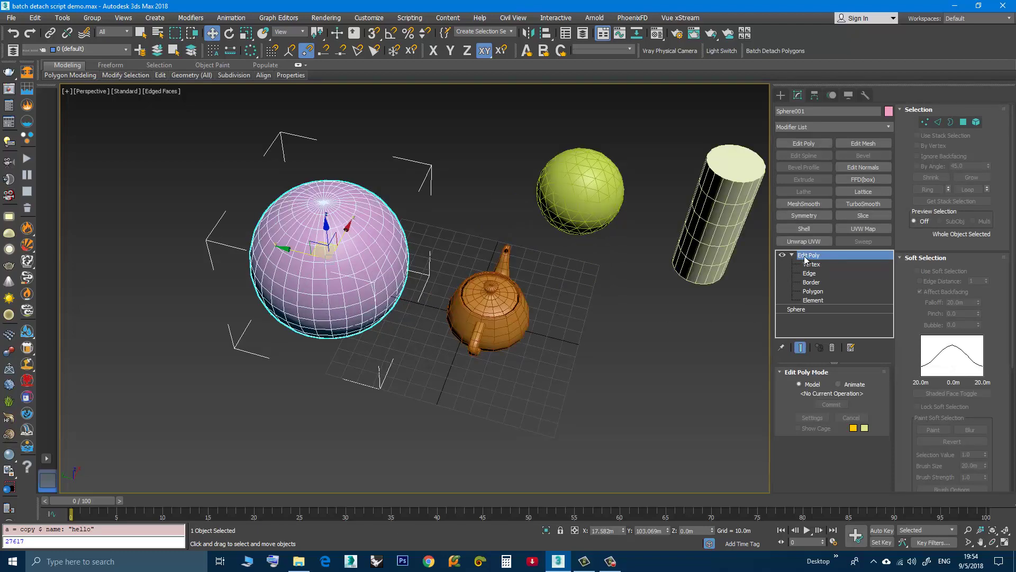
left_click(813, 291)
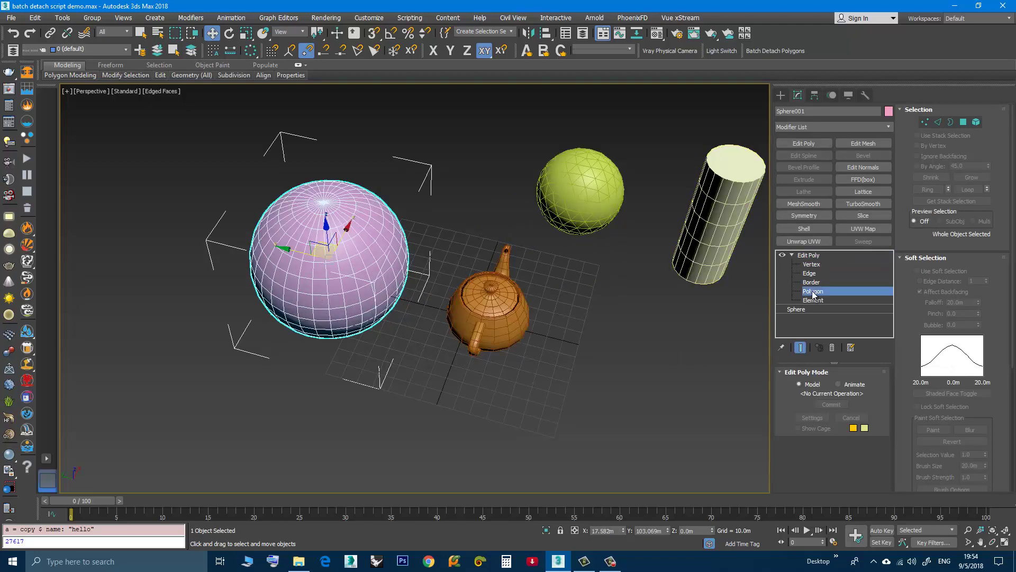
Select a wide vertical band of the sphere's polygons, run Batch Detach Polygons on it, and hide the original sphere
left_click_drag(360, 367, 291, 140)
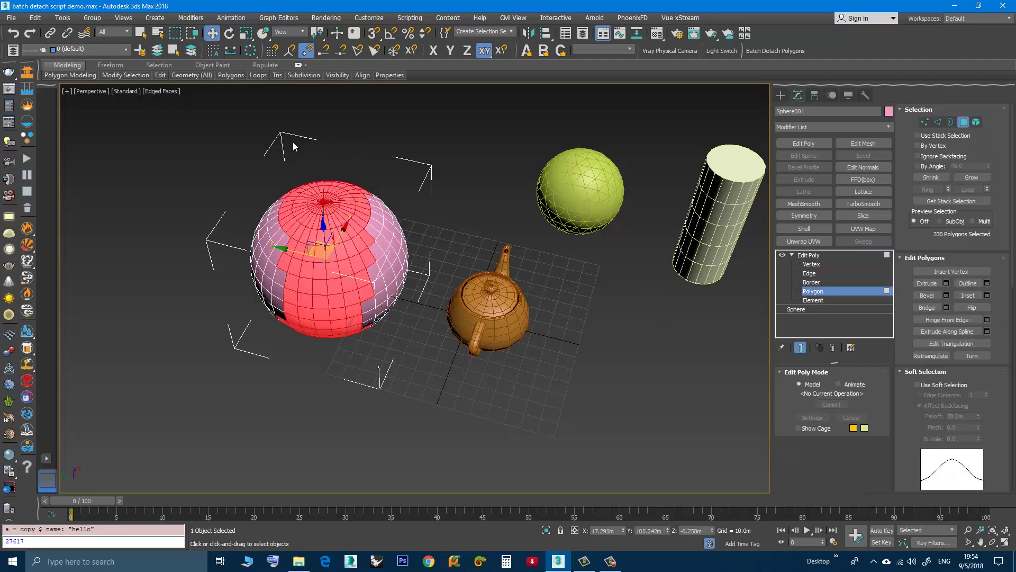
left_click(779, 51)
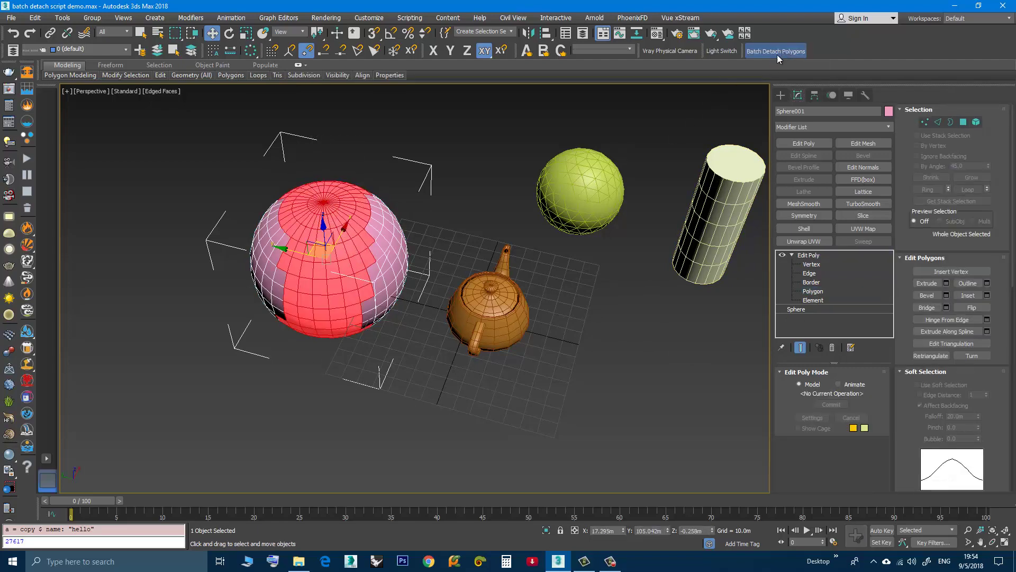
right_click(365, 259)
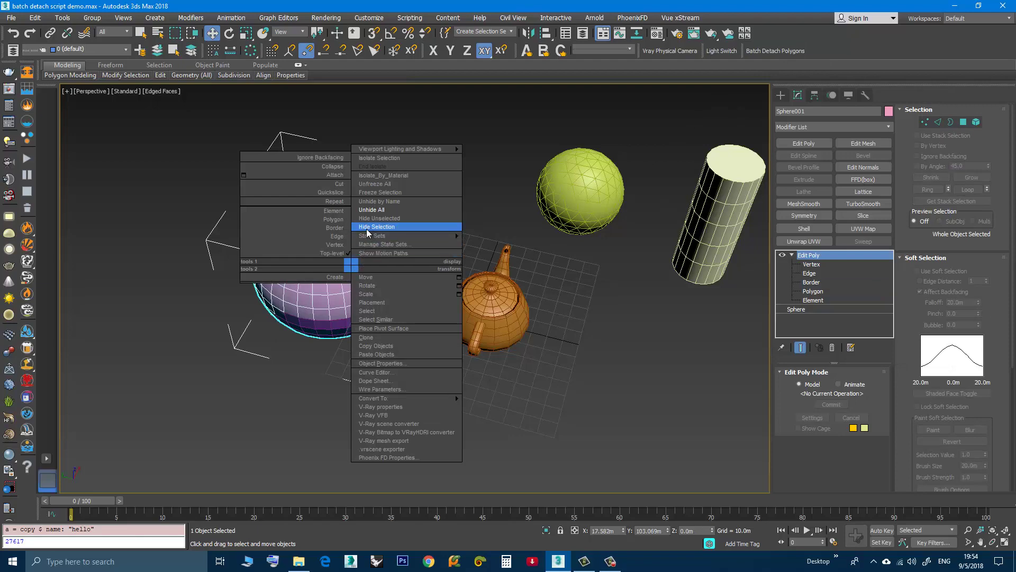
left_click(381, 229)
Select individual detached faces of the sphere band to check their object names
mouse_move(368, 278)
middle_mouse_down("alt")
mouse_move(242, 275)
mouse_move(355, 273)
middle_mouse_up("alt")
left_click(356, 272)
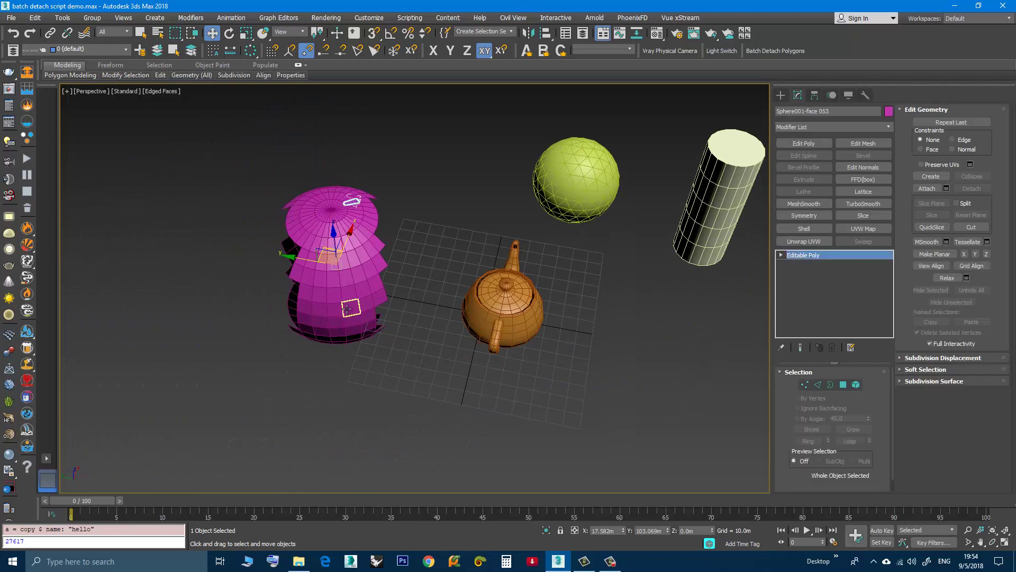
left_click(329, 286)
scroll(329, 286, "up", 4)
left_click(275, 357)
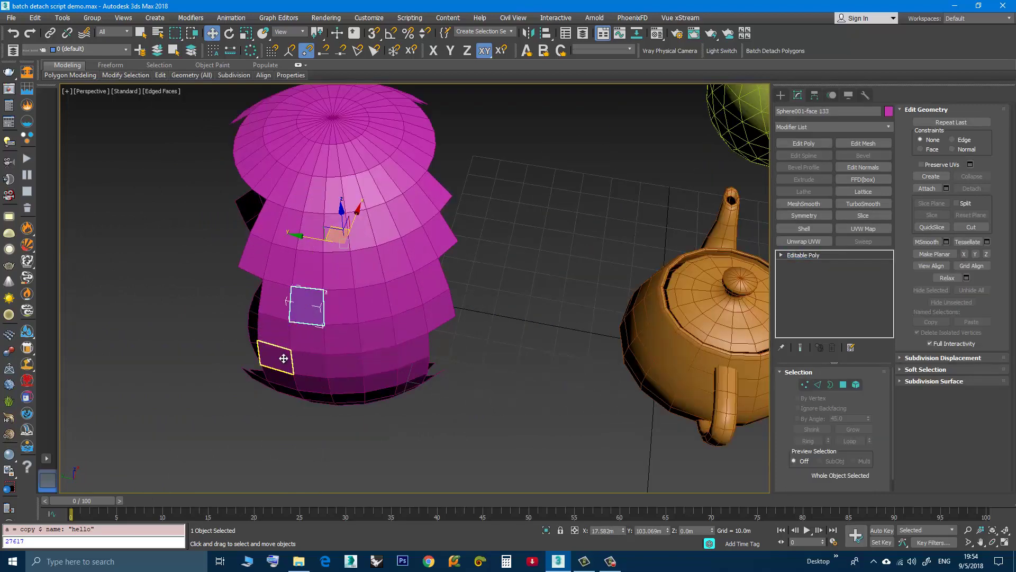
Delete all detached sphere faces and unhide the original sphere
scroll(333, 363, "down", 4)
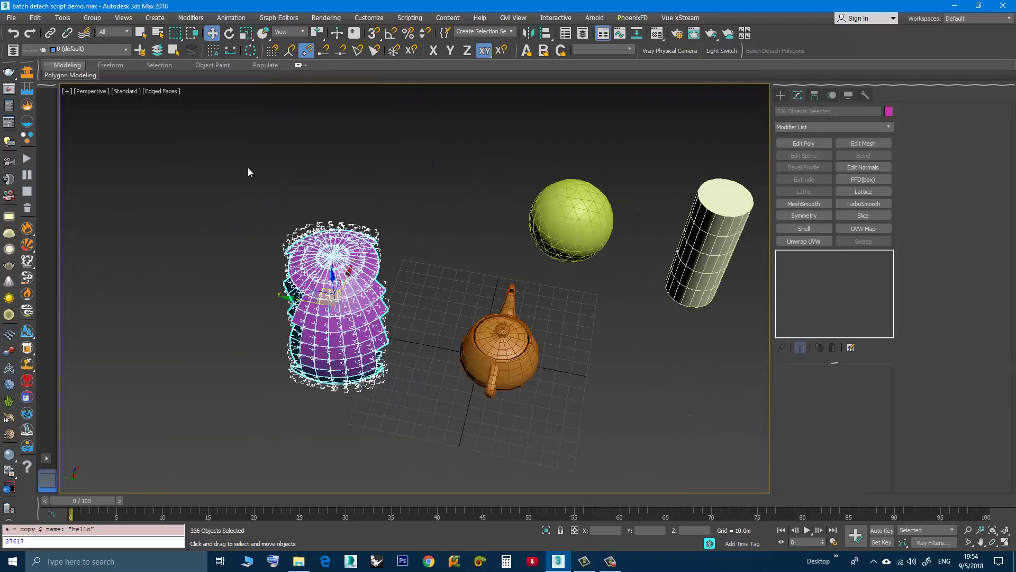
right_click(350, 226)
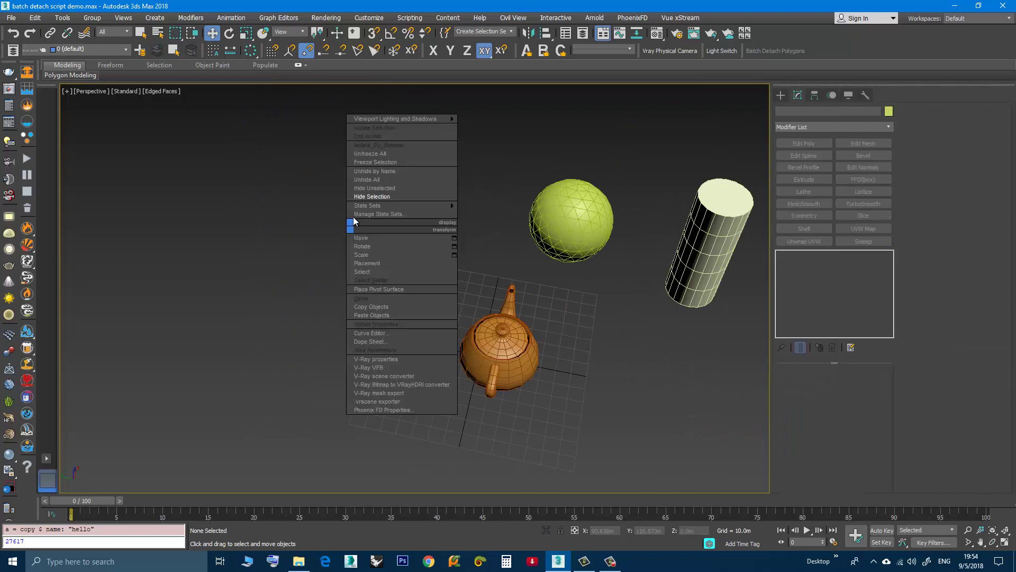
left_click(367, 180)
Select the sphere, reuse its Edit Poly polygon selection, and run Batch Detach Polygons on it three times
left_click(345, 293)
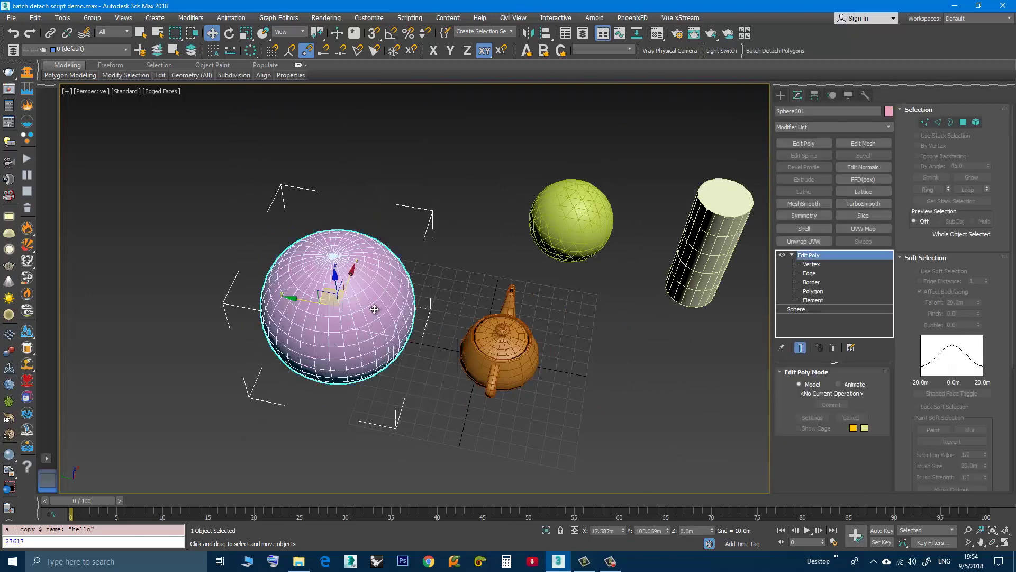
middle_click_drag(471, 335, 422, 319)
left_click(817, 292)
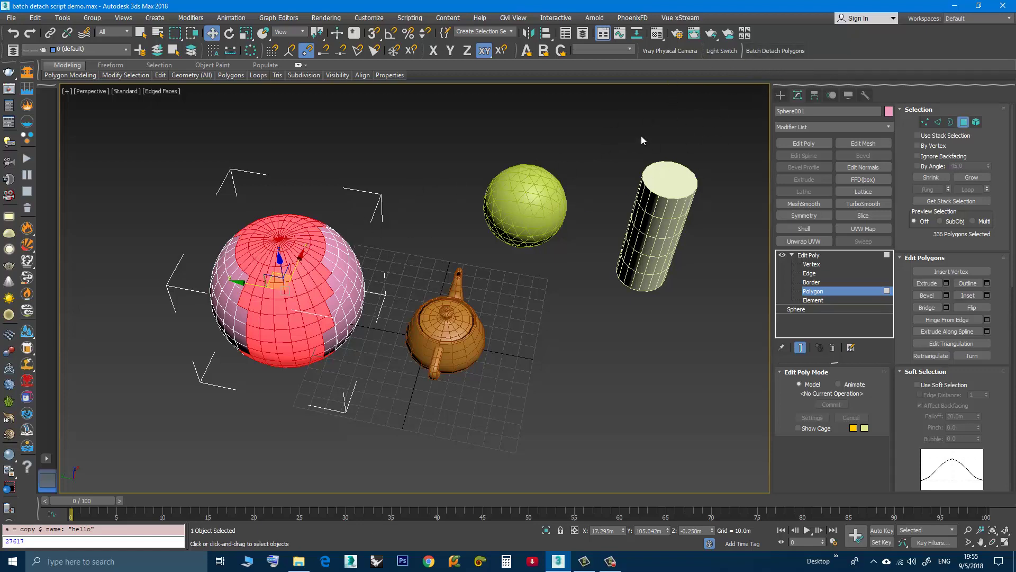
left_click(782, 52)
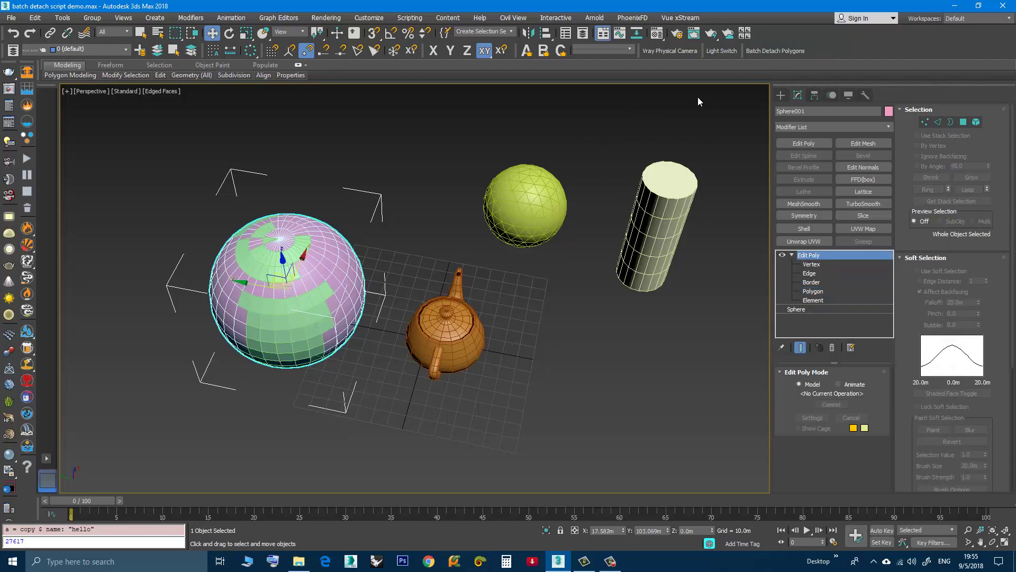
left_click(780, 51)
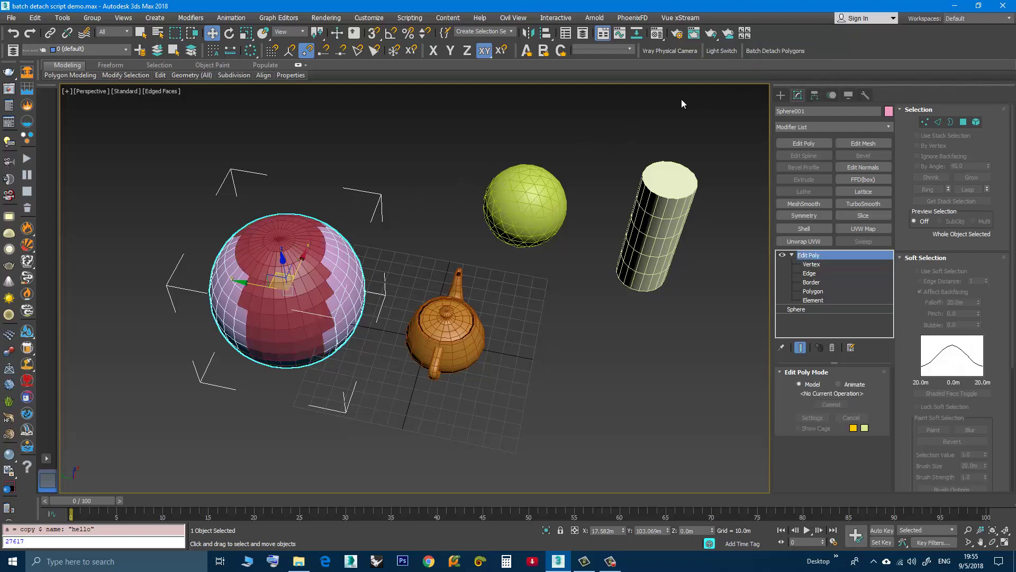
left_click(770, 51)
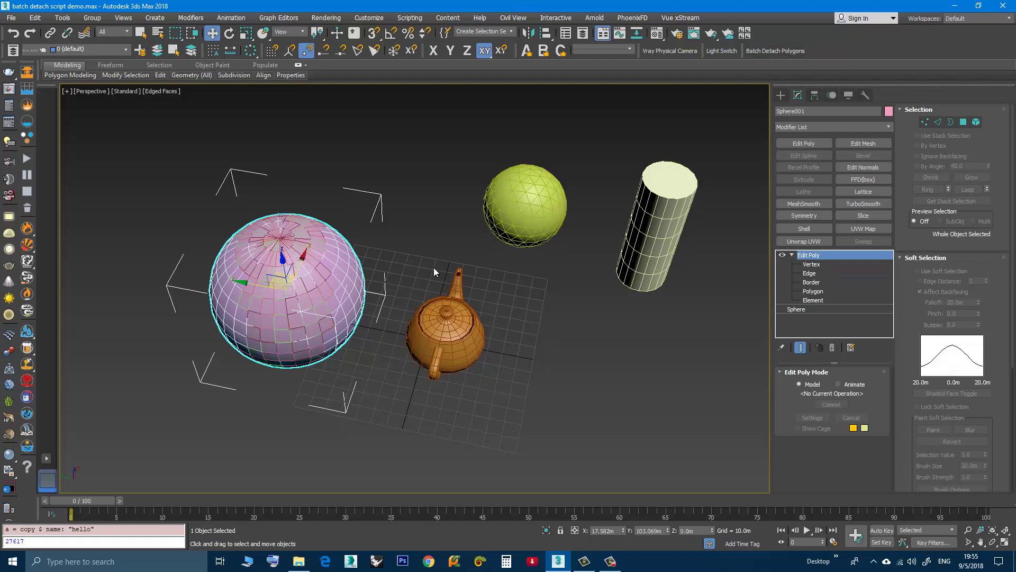
Hide the original sphere and select one of the overlapping detached faces to check its object name
right_click(316, 266)
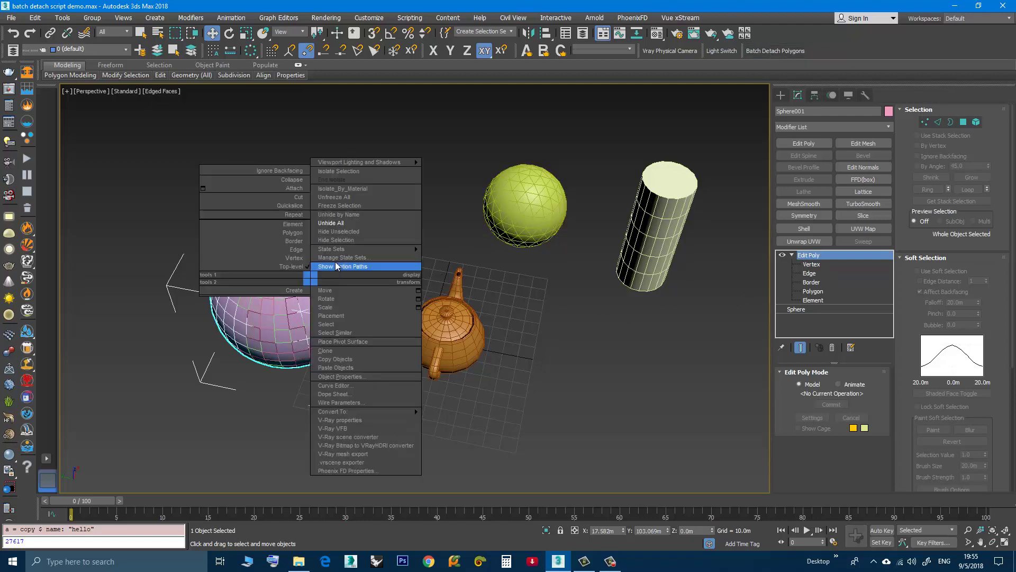
left_click(339, 241)
mouse_move(296, 324)
middle_mouse_down("alt")
mouse_move(288, 320)
mouse_move(304, 316)
middle_mouse_up("alt")
scroll(303, 317, "up", 5)
left_click(295, 296)
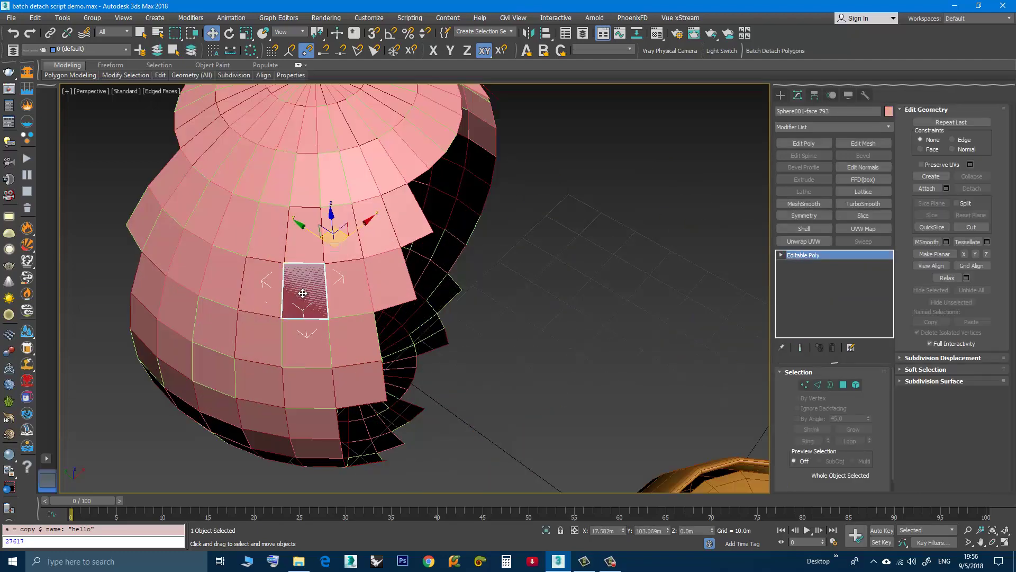
Delete all the overlapping detached sphere faces and unhide the original sphere
scroll(303, 293, "down", 5)
middle_click_drag(301, 299, 339, 317, "alt")
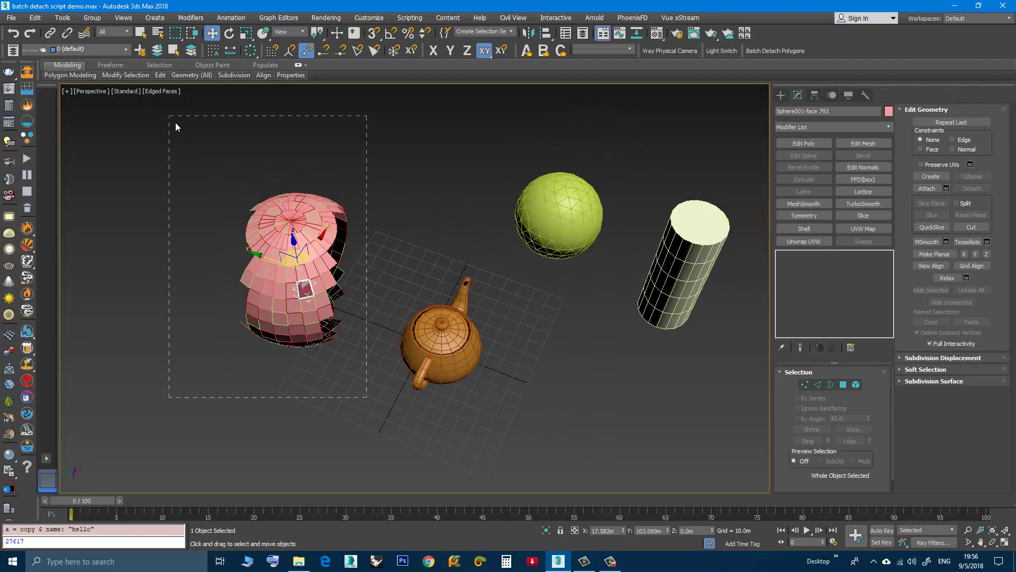
right_click(298, 279)
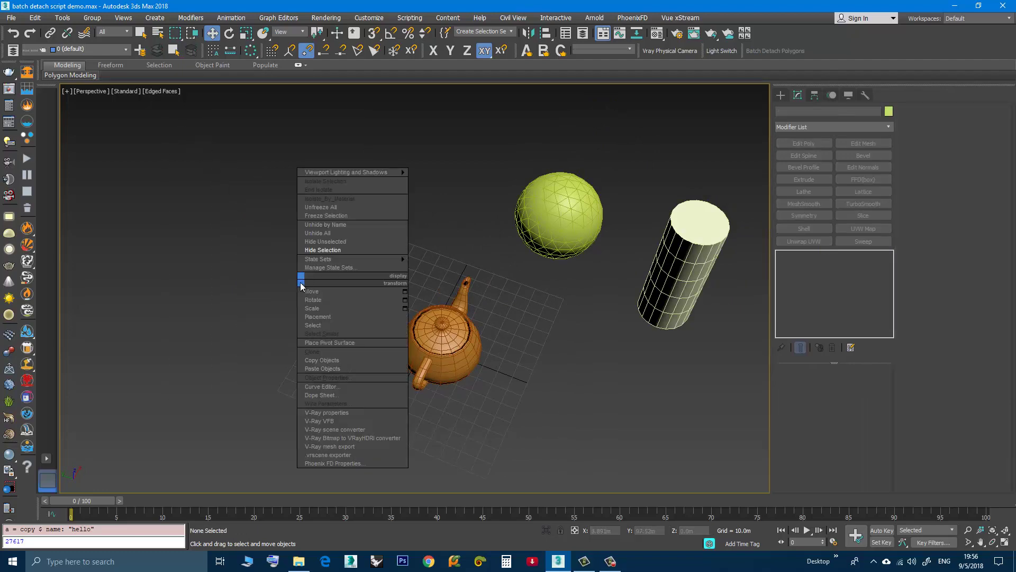
left_click(317, 242)
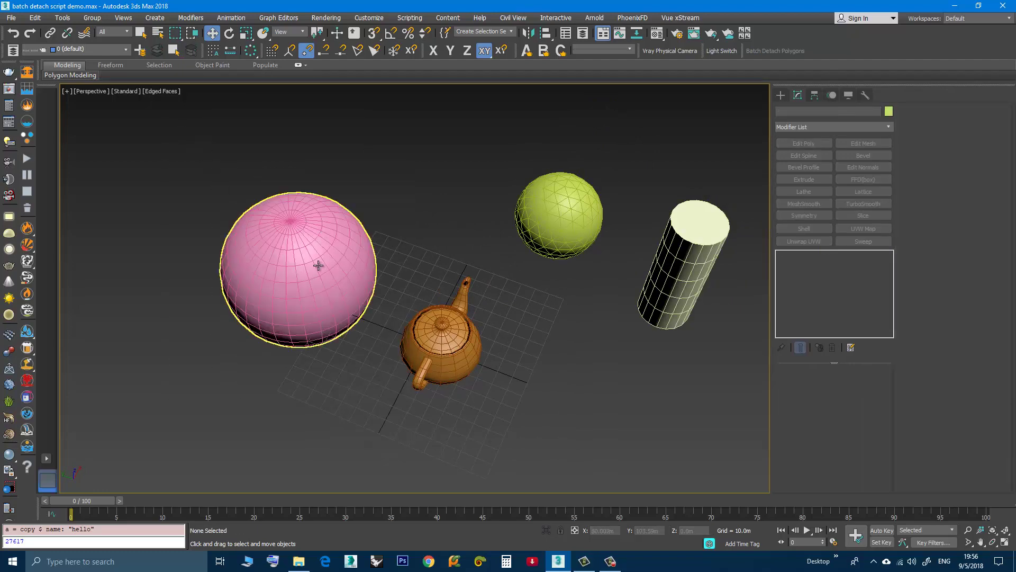
Select the sphere, enter its Edit Poly polygon level, and run Batch Detach Polygons on the stored polygon selection
left_click(291, 279)
left_click(813, 291)
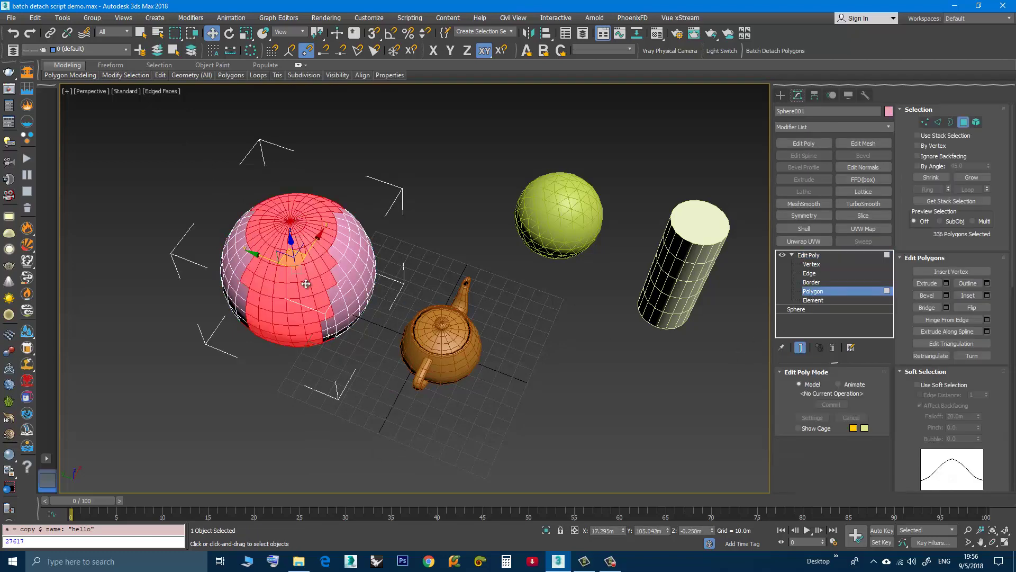
left_click(767, 52)
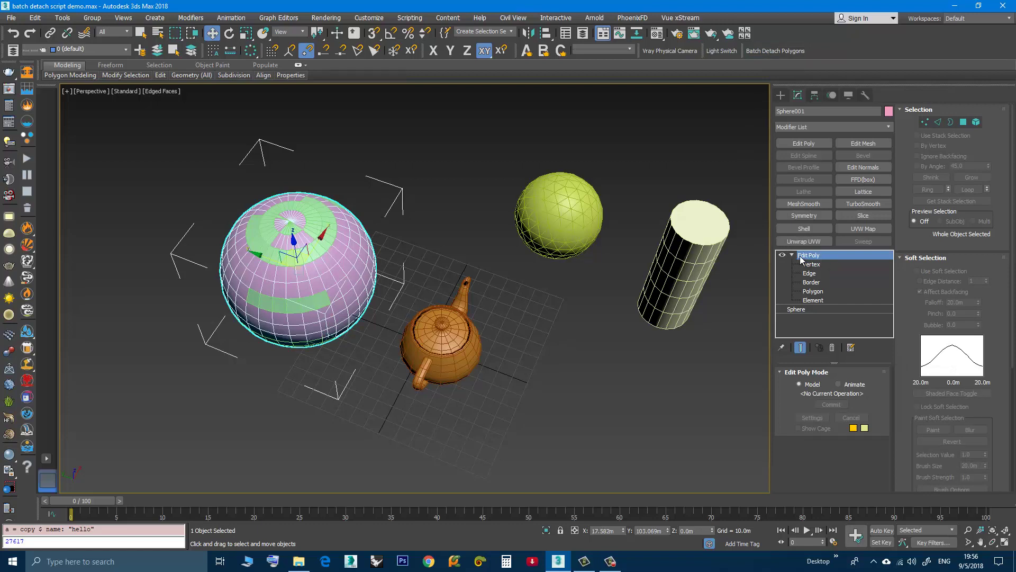
Clear the sphere's polygon selection in Edit Poly and run Batch Detach Polygons with no polygons selected
left_click(813, 293)
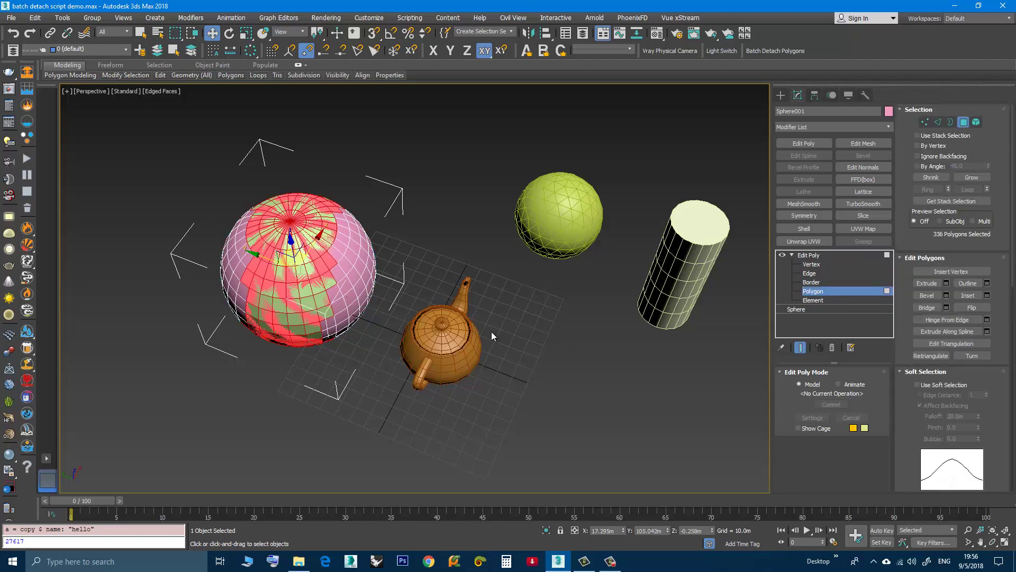
left_click(383, 395)
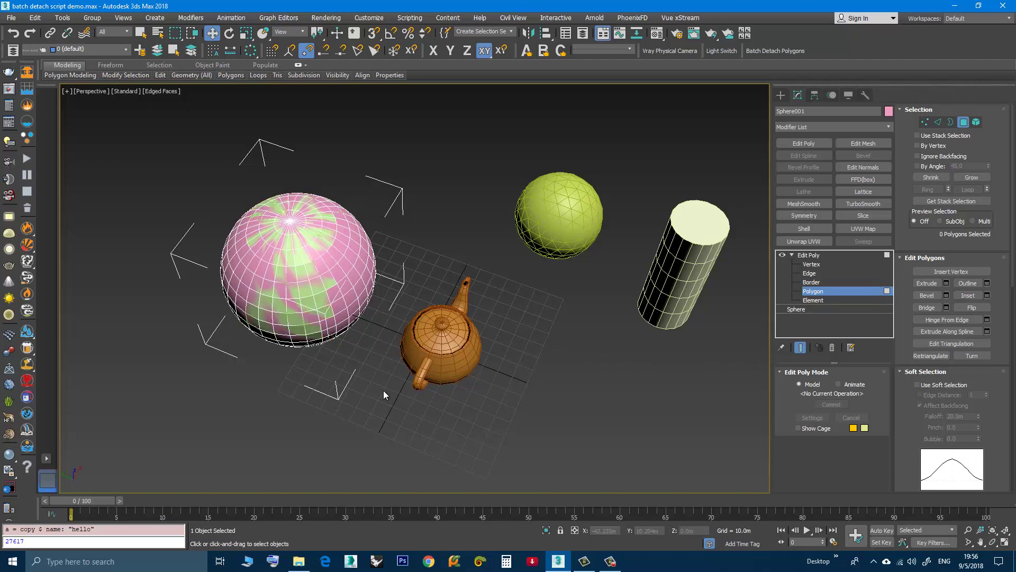
left_click(777, 50)
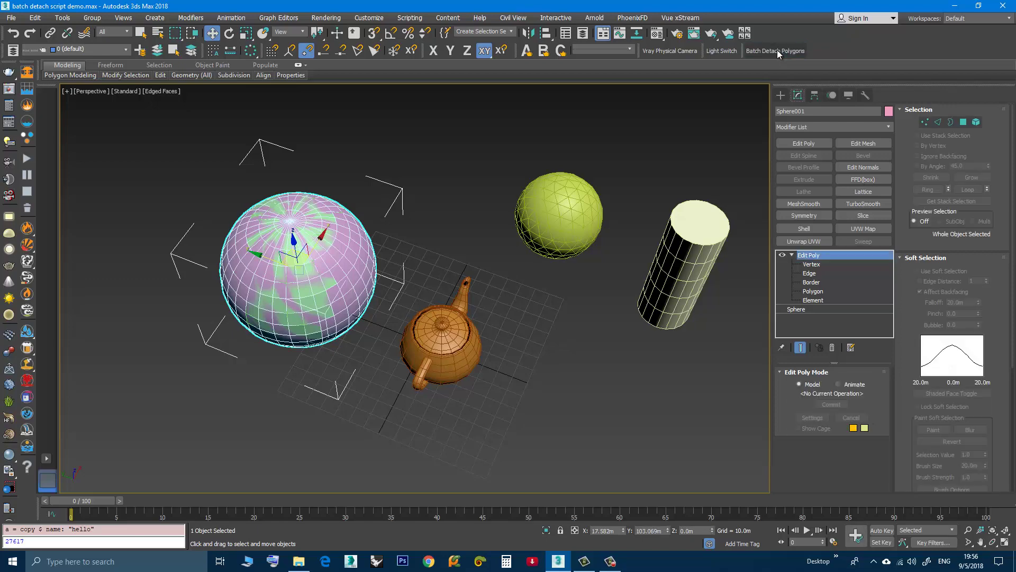
Hide the original sphere so only its detached faces remain in view
right_click(352, 236)
left_click(371, 201)
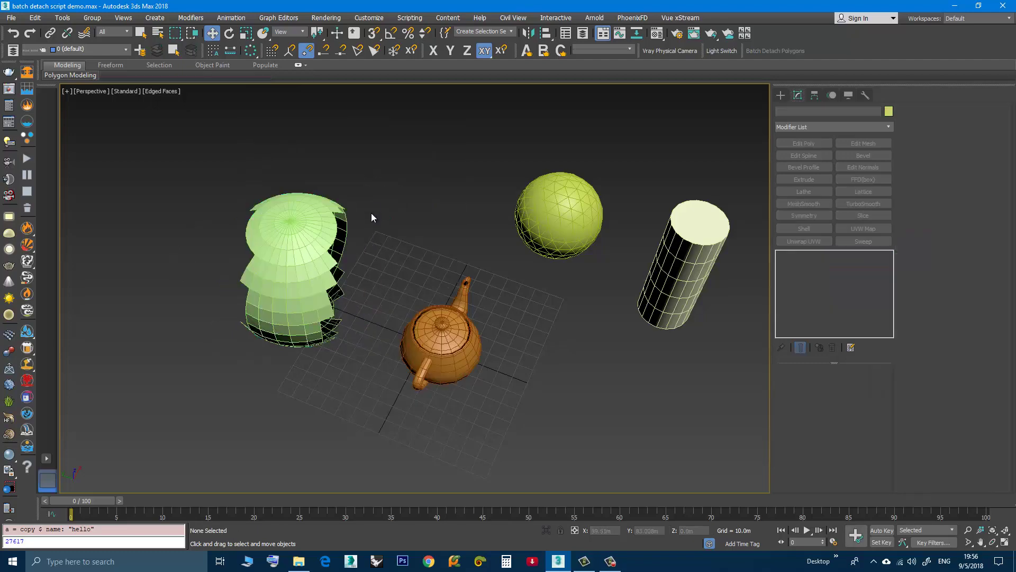
scroll(254, 294, "up", 5)
Delete five individual detached faces from the sphere's bands to check for duplicates underneath
left_click(298, 286)
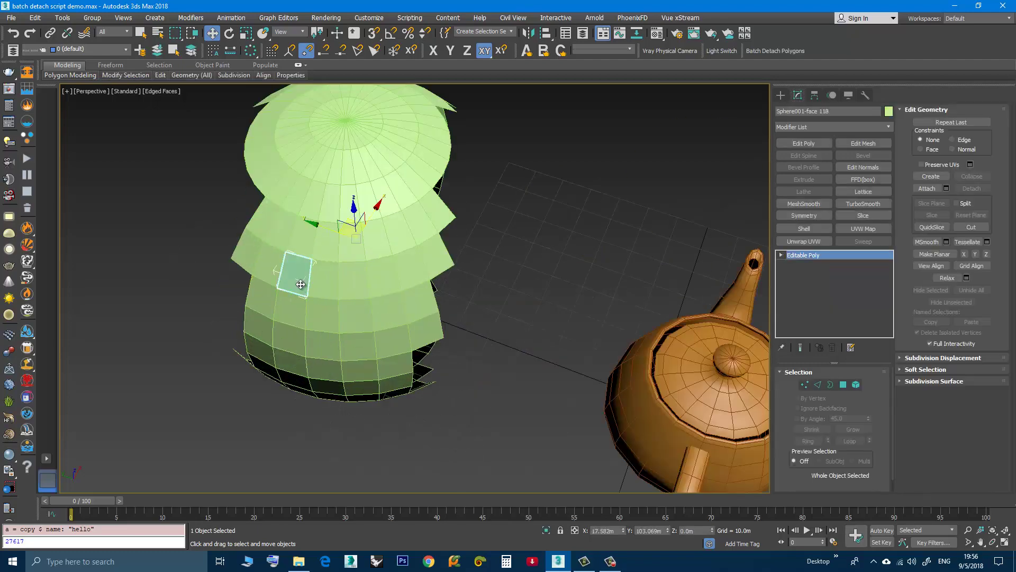
key("Delete")
left_click(322, 304)
key("Delete")
left_click(378, 286)
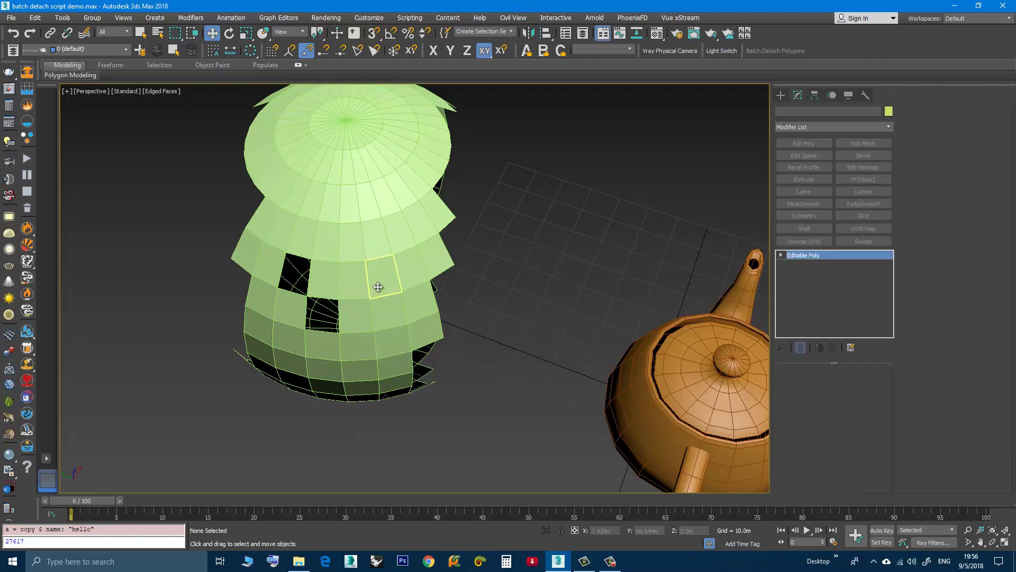
key("Delete")
left_click(412, 272)
key("Delete")
left_click(437, 222)
key("Delete")
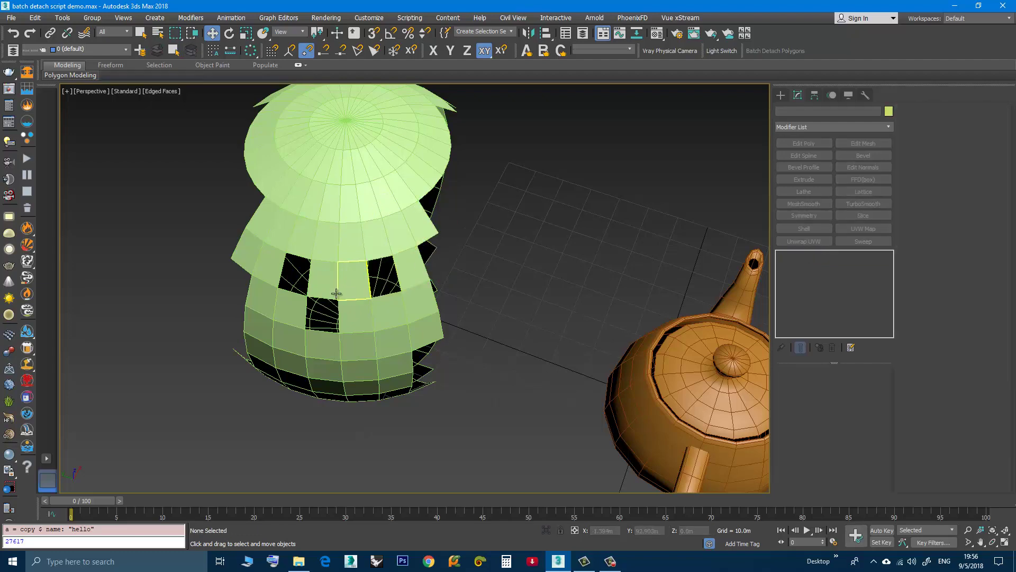
Delete all the remaining detached sphere faces and unhide the original sphere
scroll(334, 299, "down", 3)
left_click_drag(208, 102, 208, 103)
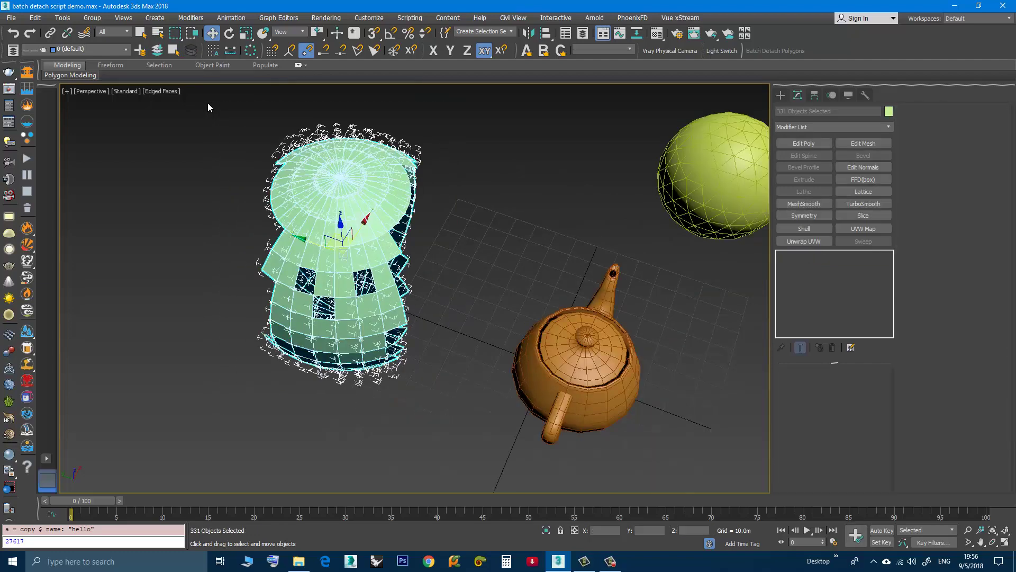
left_click(217, 148)
scroll(249, 251, "down", 5)
scroll(308, 242, "up", 4)
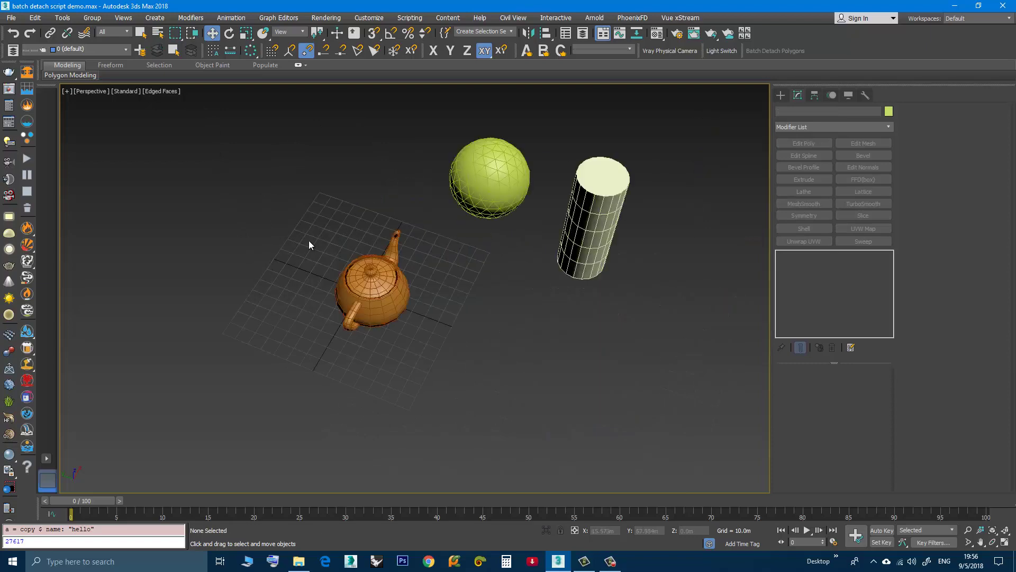
middle_click_drag(309, 242, 306, 283)
right_click(301, 286)
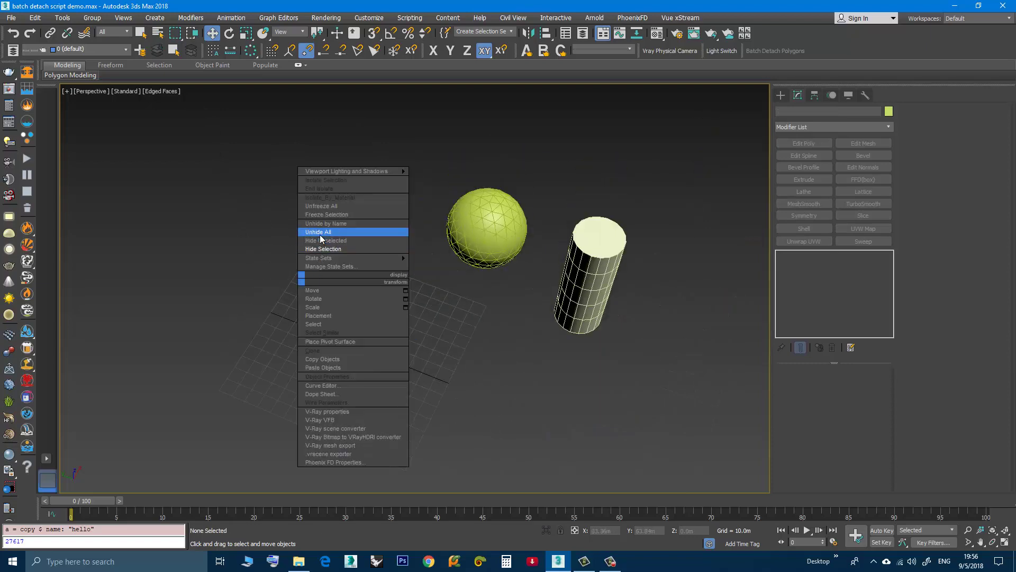
left_click(322, 236)
middle_click_drag(289, 275, 280, 325, "alt")
Select all edges of the cylinder's Editable Mesh and make them visible
left_click(538, 267)
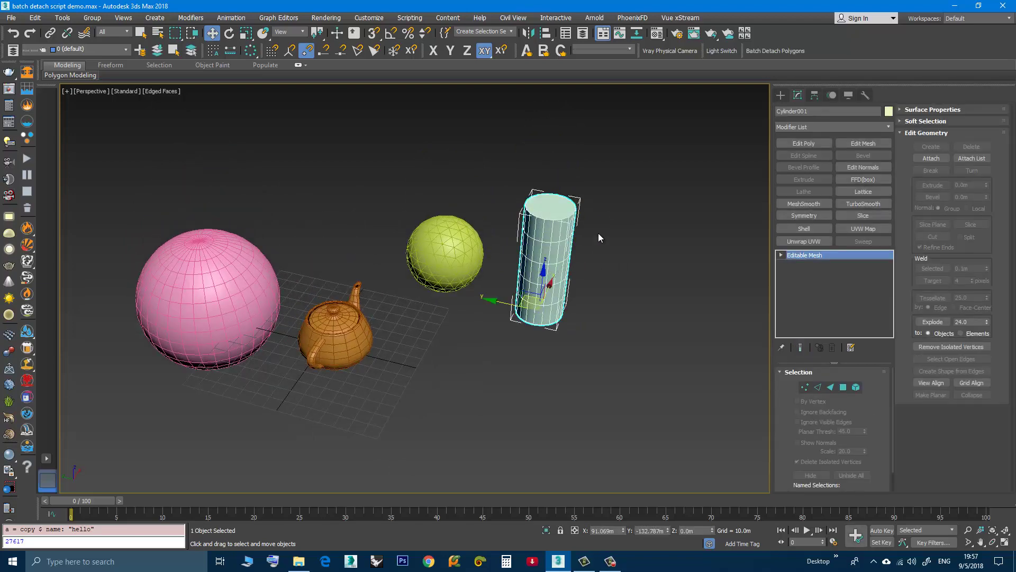
scroll(598, 238, "up", 3)
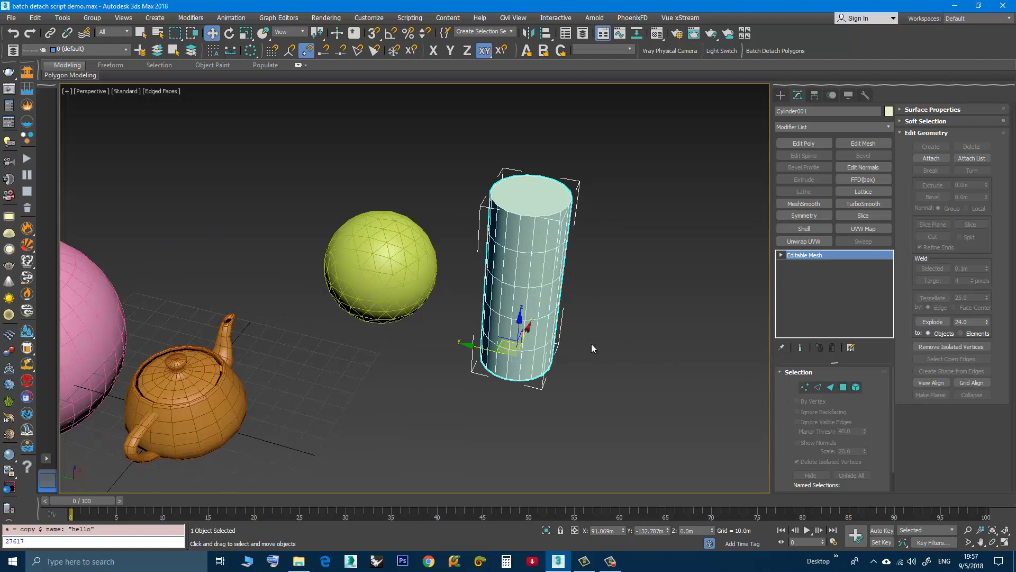
left_click(820, 389)
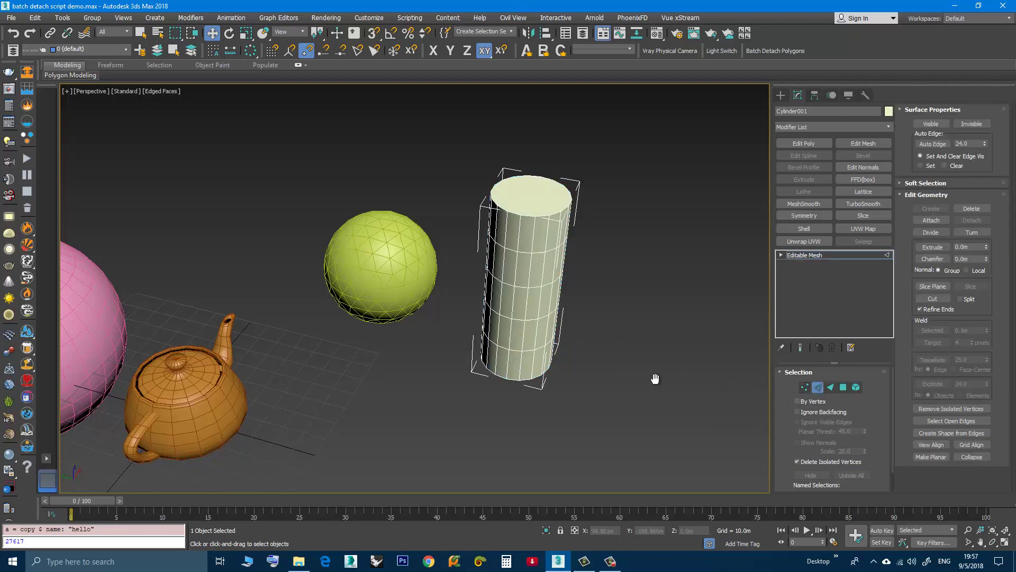
middle_click_drag(659, 379, 656, 381)
key("ctrl+a")
scroll(545, 308, "up", 3)
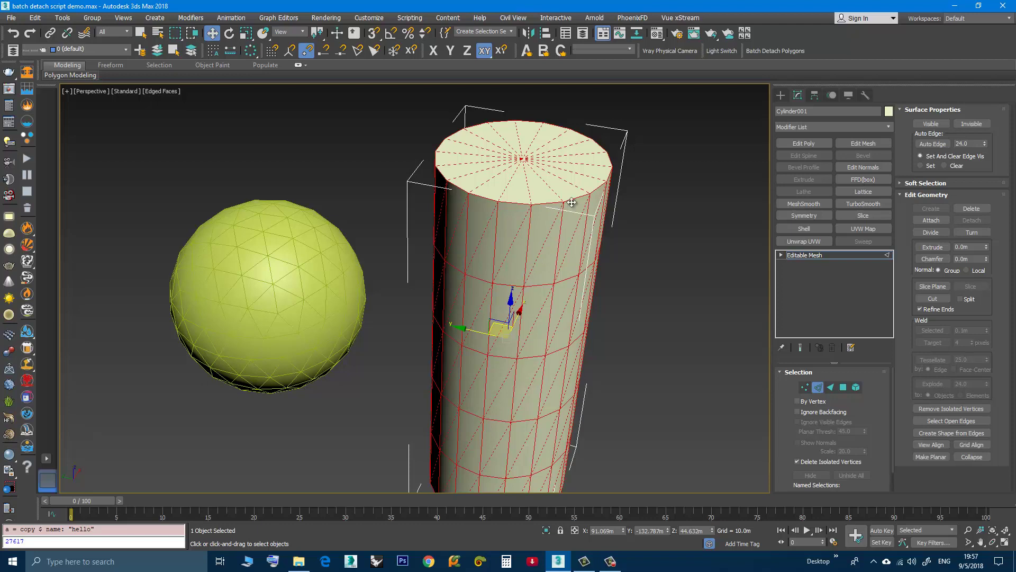
left_click(930, 124)
scroll(540, 220, "down", 4)
Convert the cylinder from Editable Mesh to Editable Poly
right_click(542, 237)
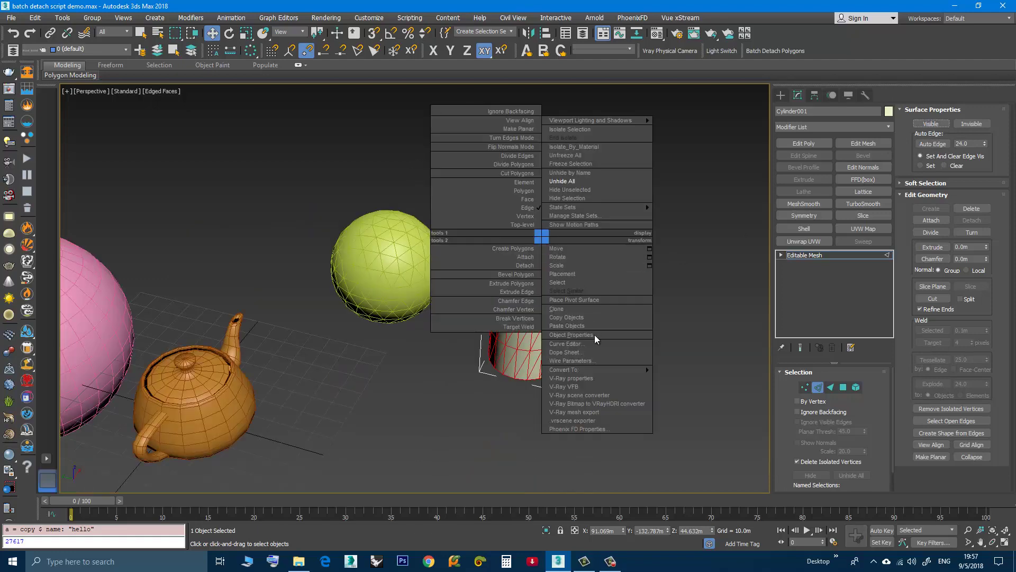
mouse_move(630, 370)
left_click(691, 378)
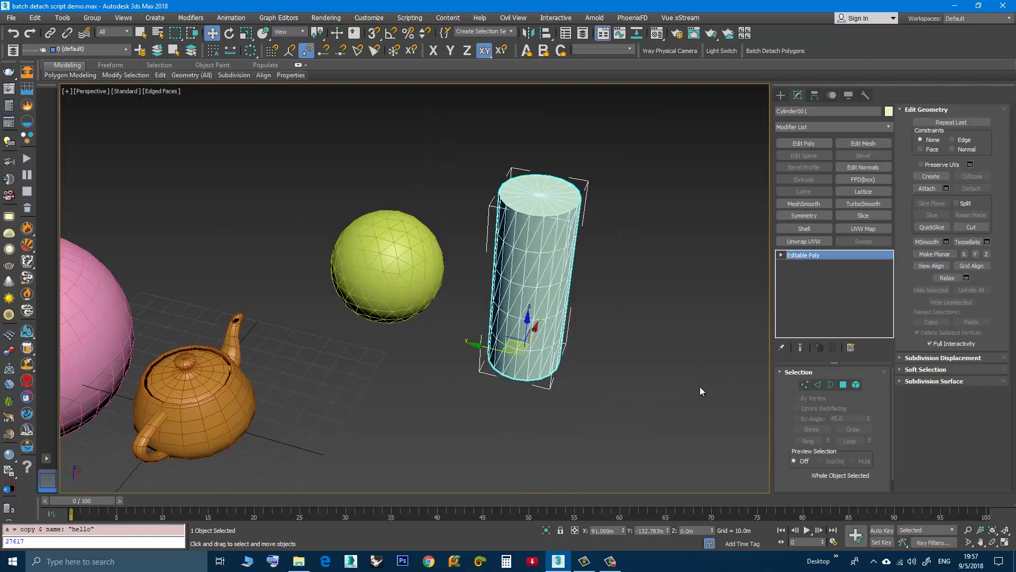
Clear the cylinder's existing polygon selection and pick single triangles on its side to check the individual faces
left_click(843, 384)
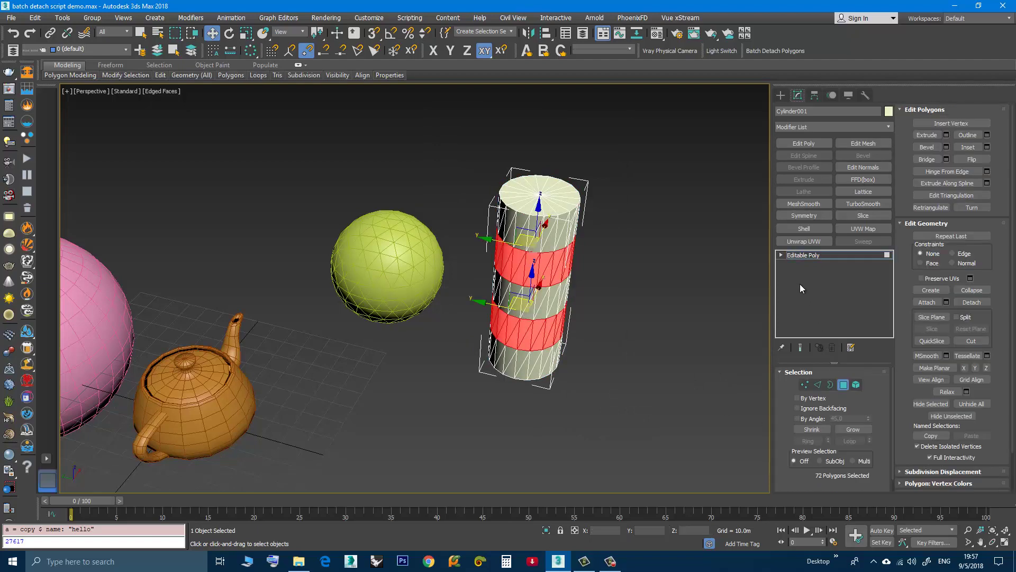
left_click(663, 335)
left_click(545, 245)
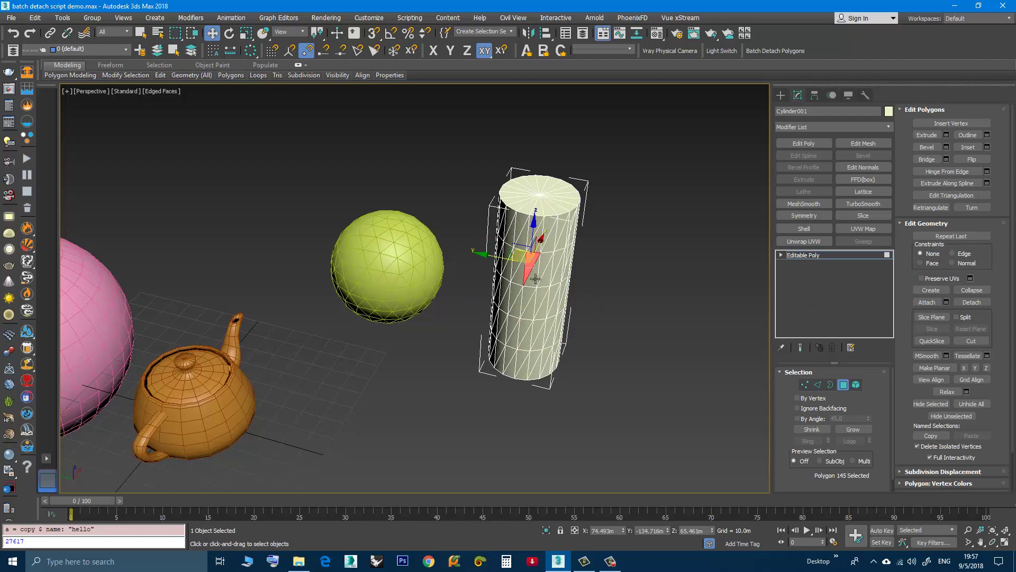
left_click(538, 279)
Select the polygons of the cylinder's top, middle and bottom side bands
middle_click_drag(519, 331, 462, 296)
scroll(462, 297, "up", 2)
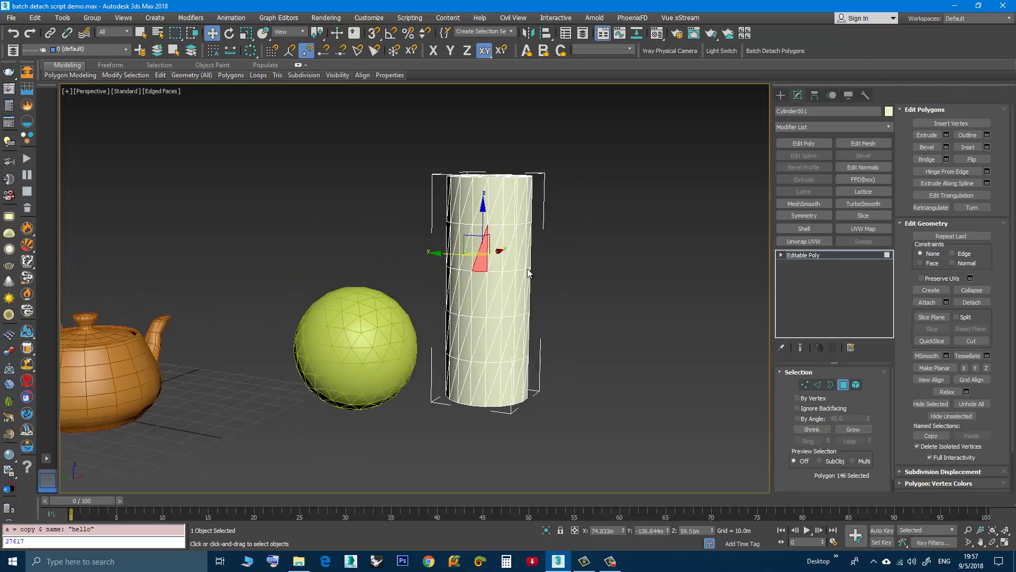
left_click_drag(426, 289, 532, 295)
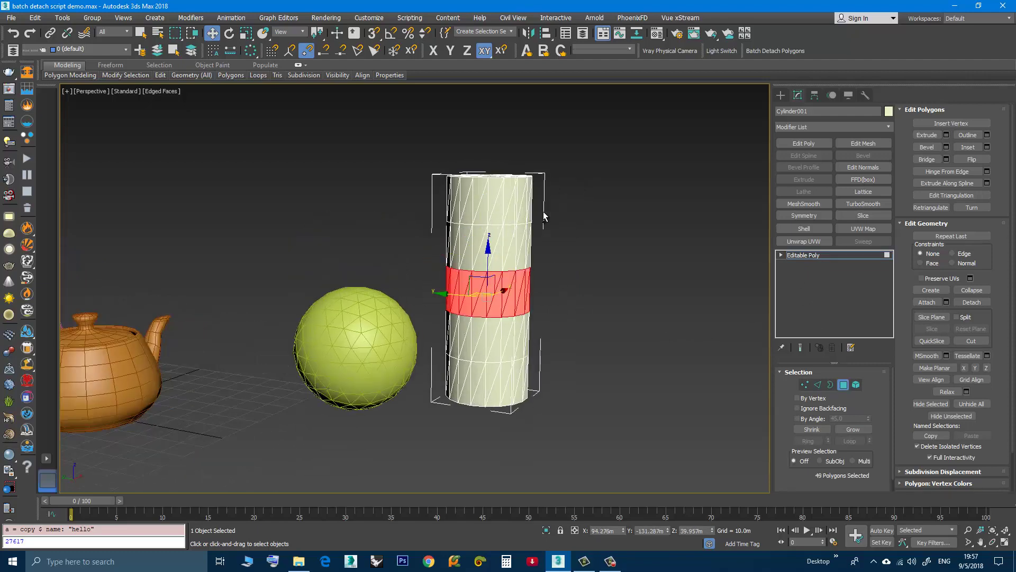
left_click_drag(566, 205, 425, 191)
left_click_drag(582, 434, 441, 385, "ctrl")
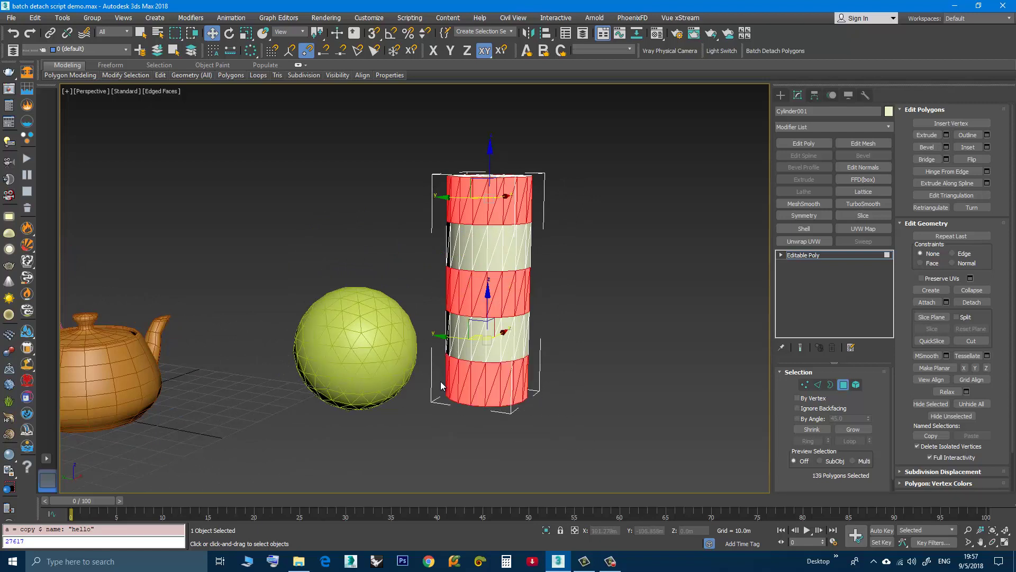
Run Batch Detach Polygons on the three selected cylinder bands and hide the original cylinder
left_click(759, 52)
right_click(535, 252)
mouse_move(555, 219)
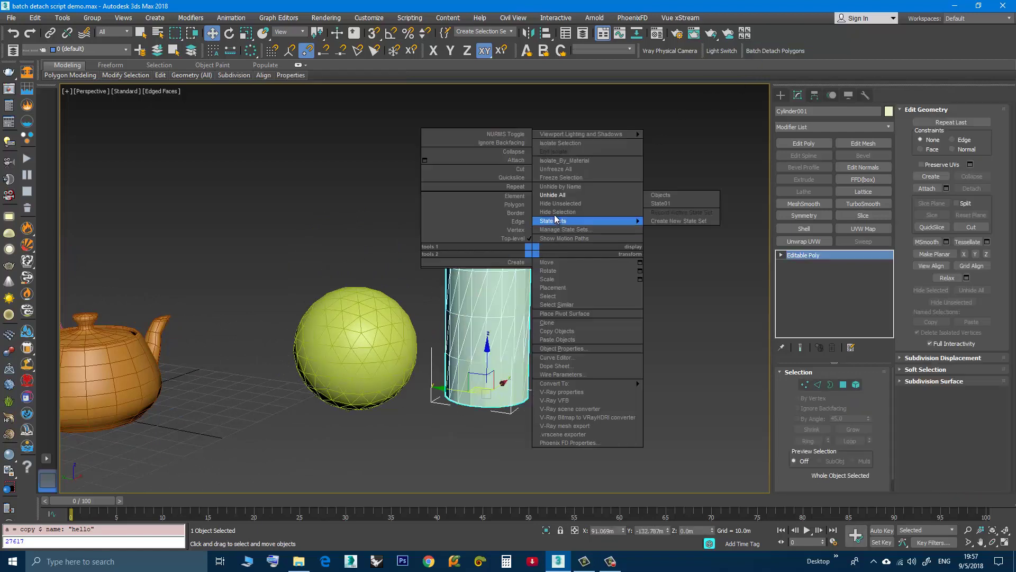
middle_click_drag(534, 277, 569, 312, "alt")
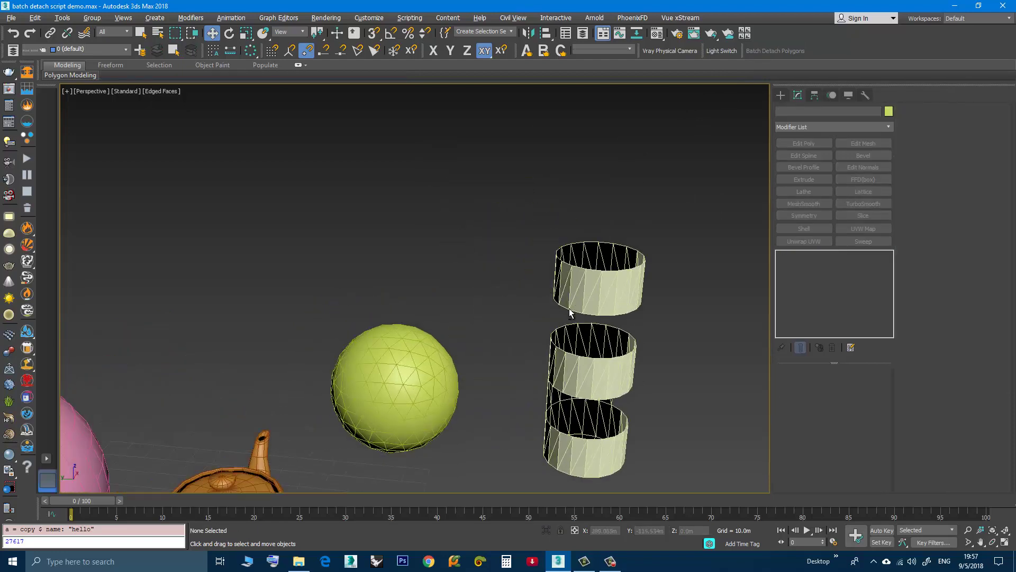
Select individual detached triangles along the cylinder's top band to check their object names, and clear the selection
scroll(630, 288, "up", 5)
scroll(569, 284, "down", 2)
left_click(526, 293)
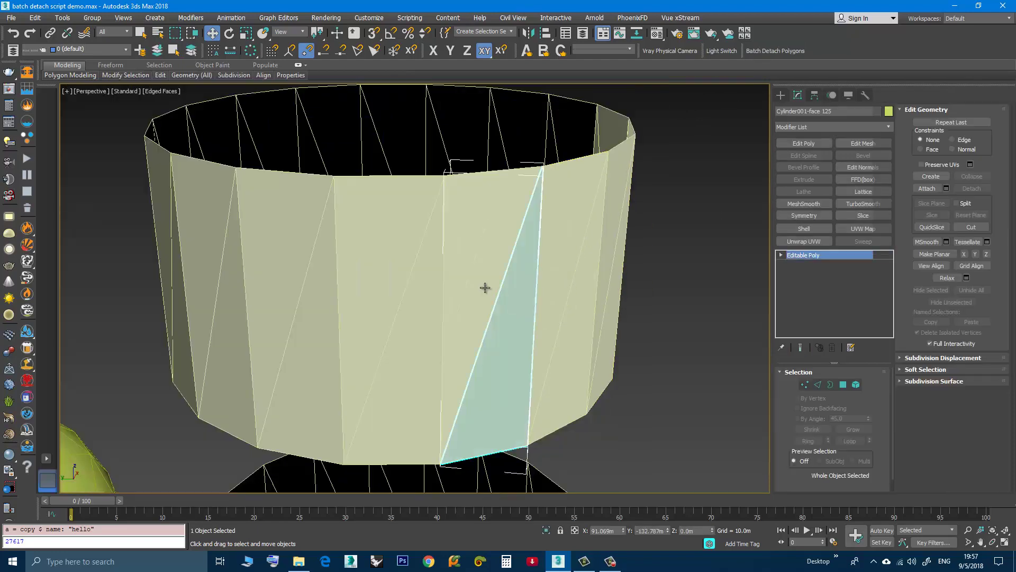
left_click(459, 296)
left_click(382, 308)
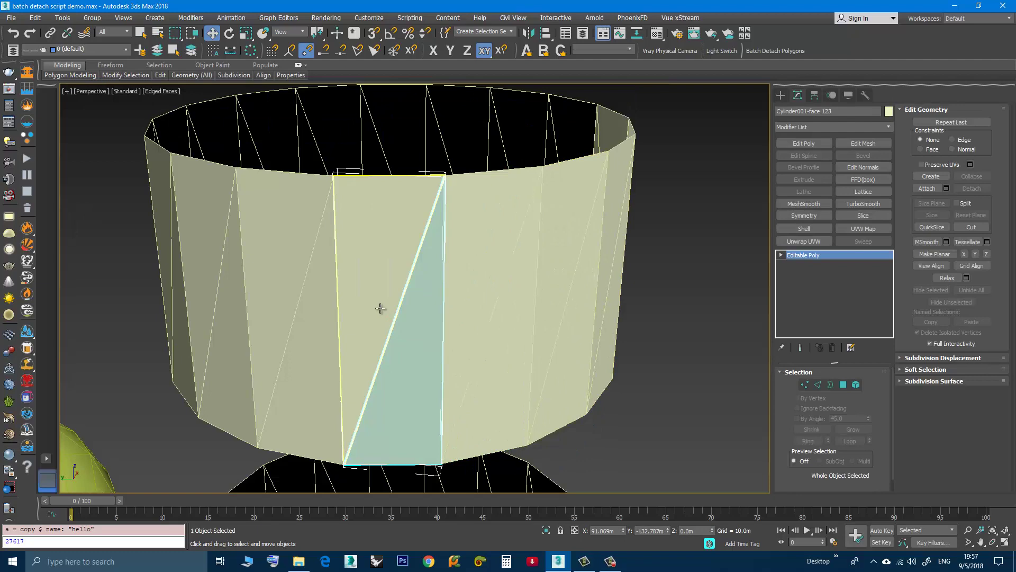
left_click(318, 318)
left_click(224, 324)
left_click(229, 328)
scroll(378, 284, "down", 5)
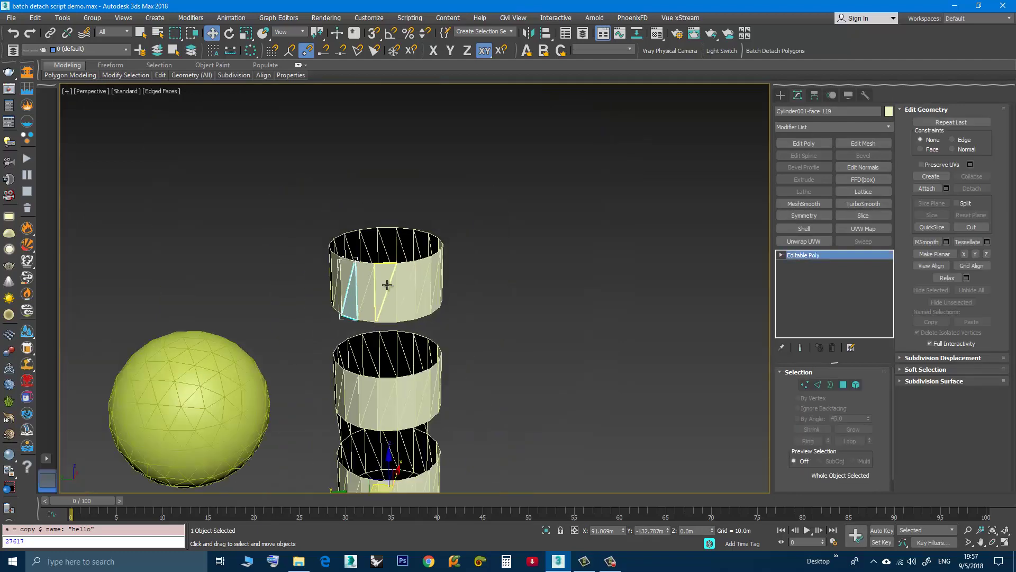
scroll(387, 285, "down", 6)
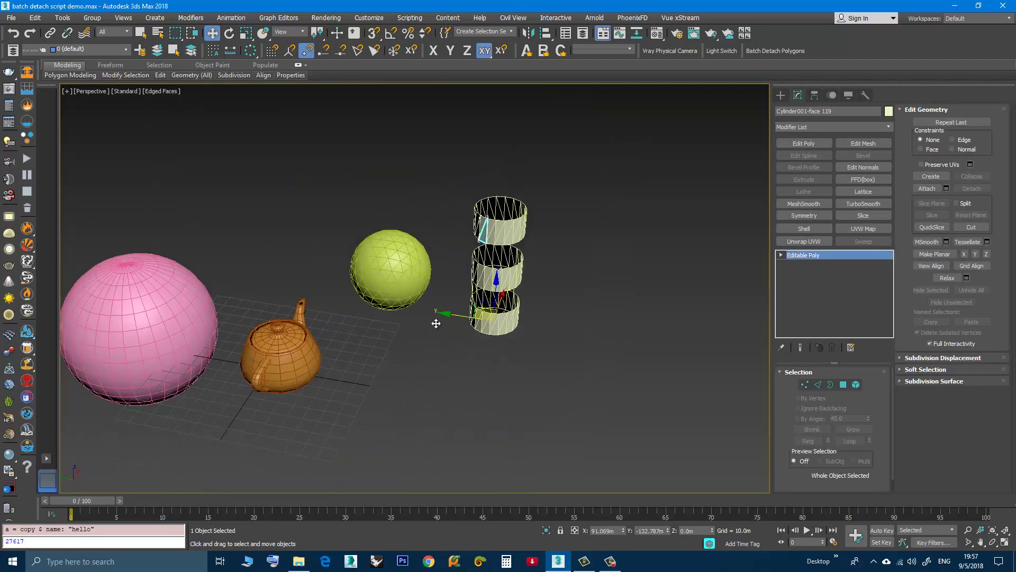
middle_click_drag(435, 324, 449, 318)
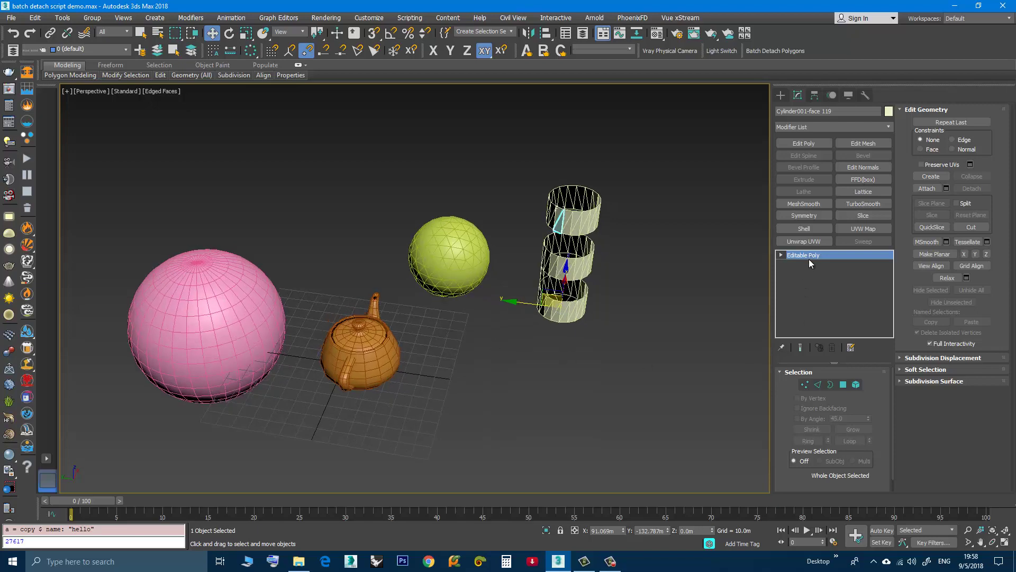
left_click(649, 349)
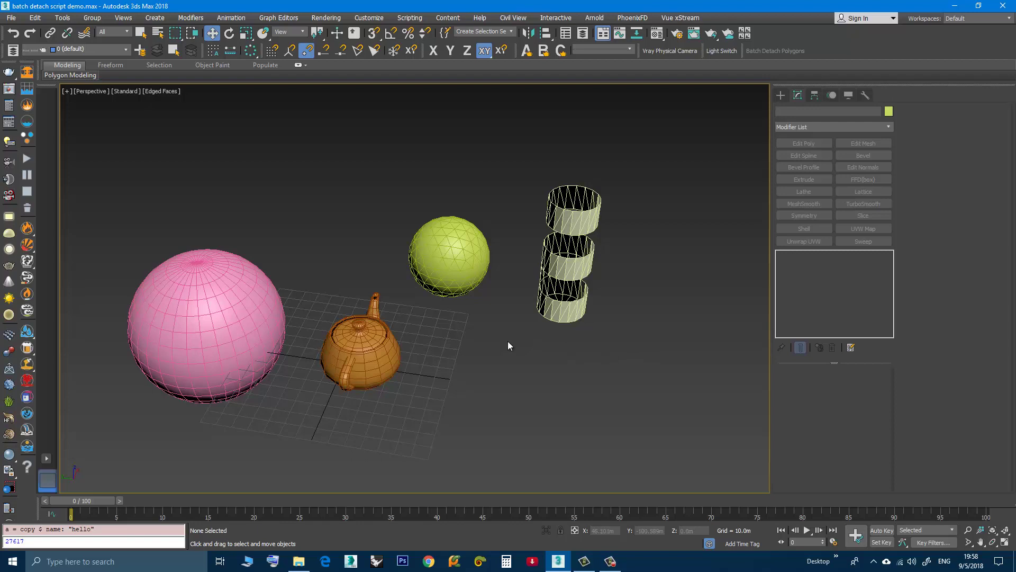
middle_click_drag(507, 341, 530, 351)
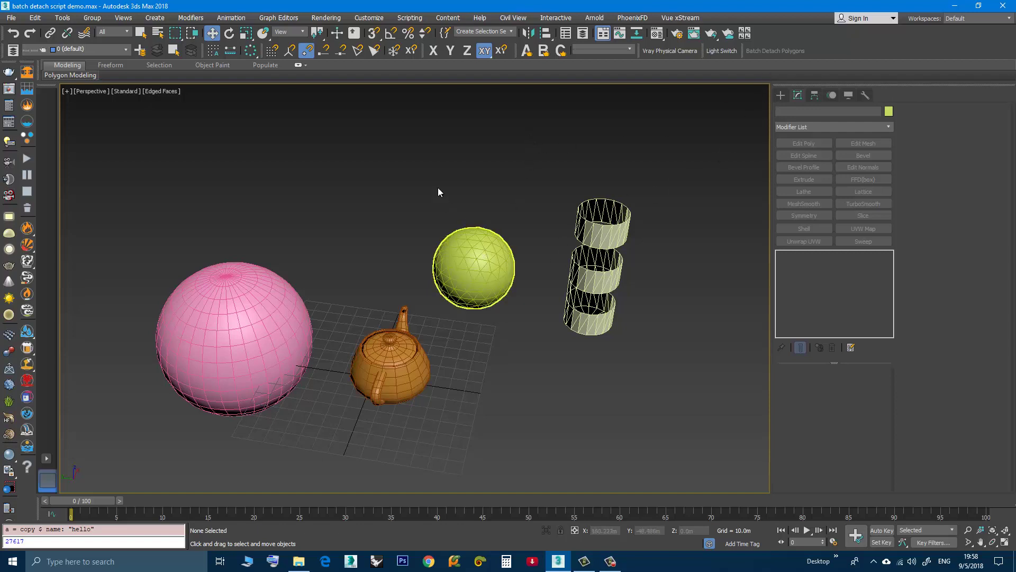
Look up the BatchDetatch action in the MiRi-Tools category of the toolbar customization settings, and close the dialog
left_click(368, 18)
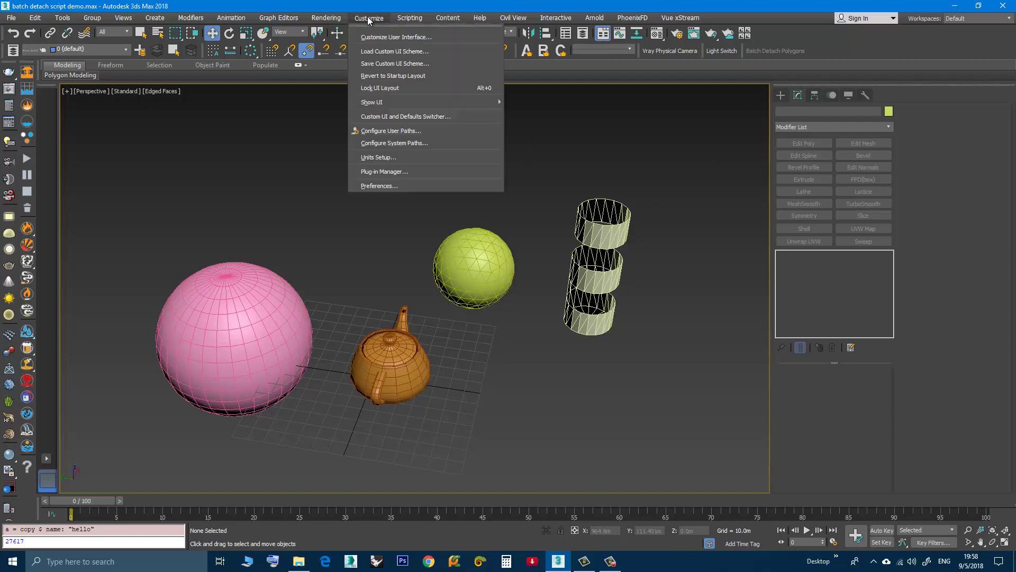
left_click(406, 38)
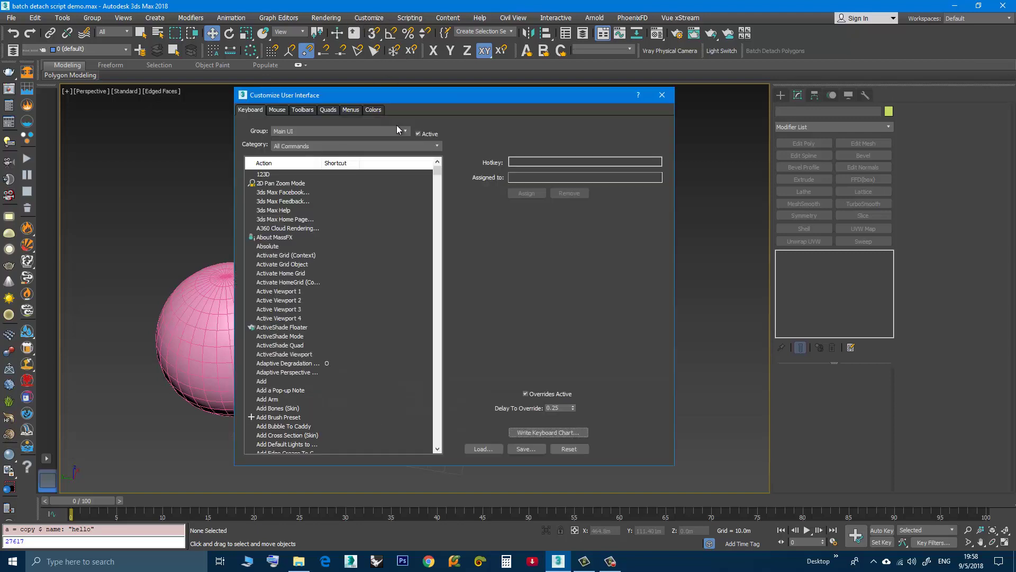
left_click(301, 109)
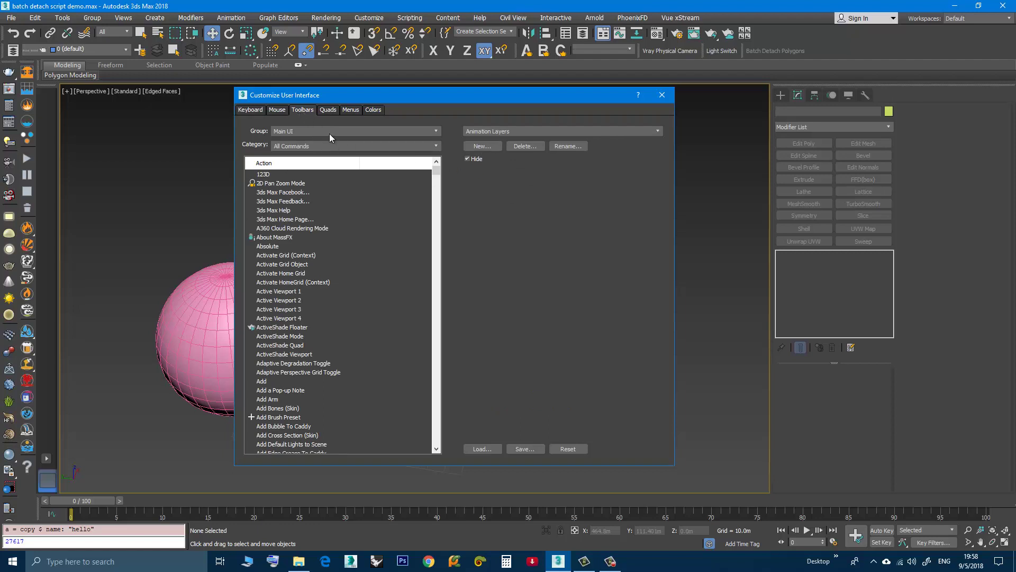
left_click(306, 150)
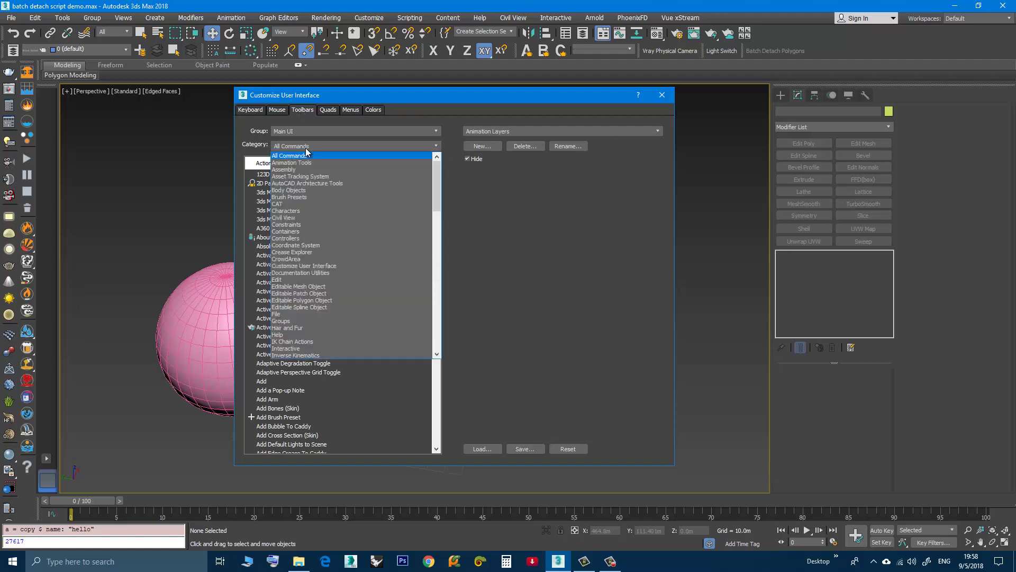
scroll(329, 243, "down", 9)
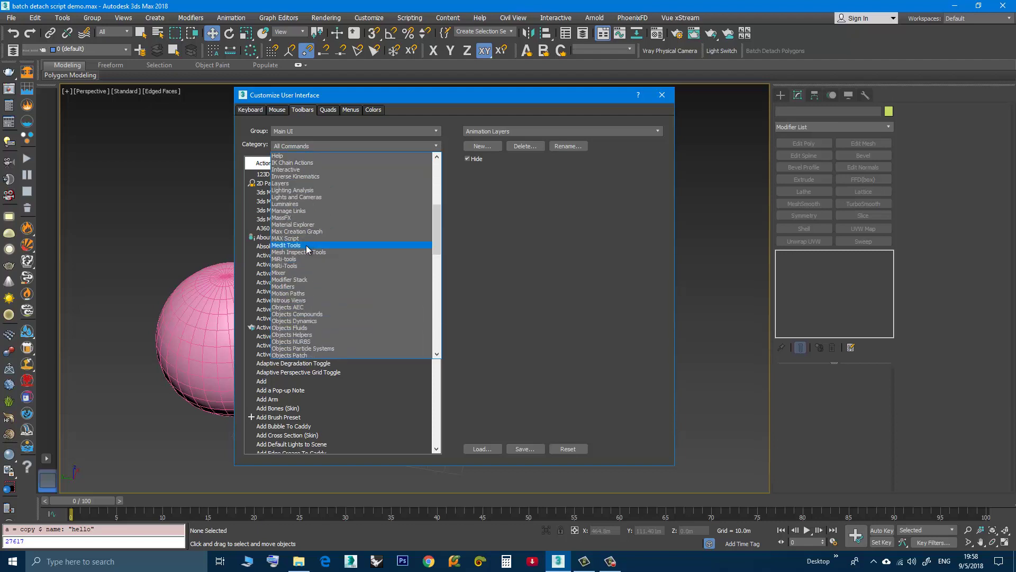
left_click(285, 265)
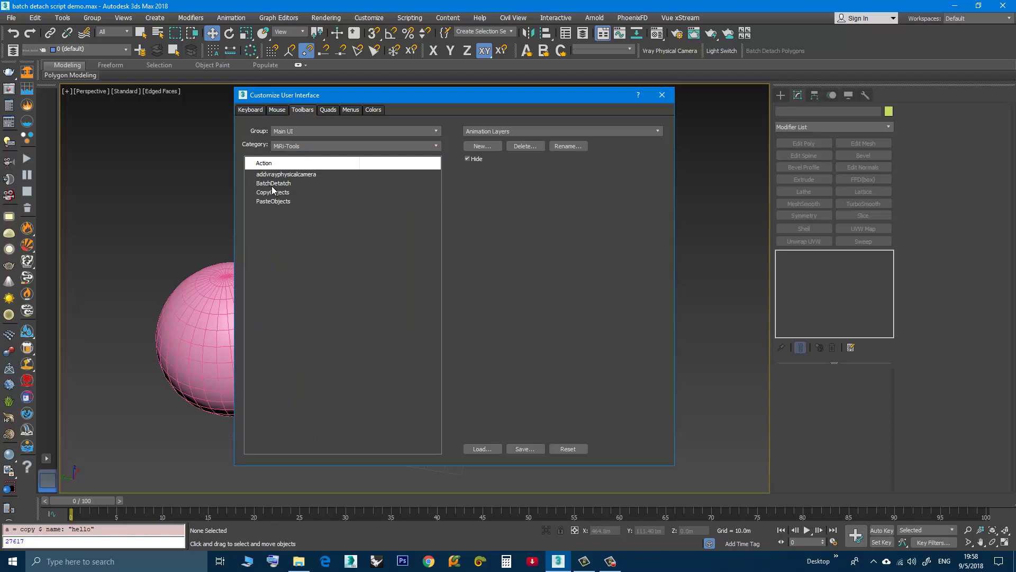
left_click(662, 95)
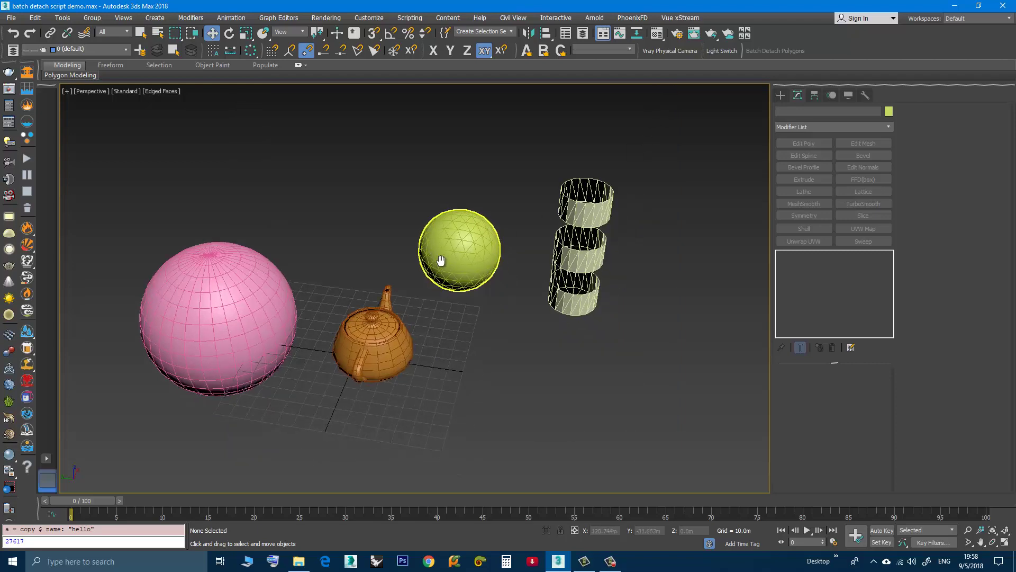